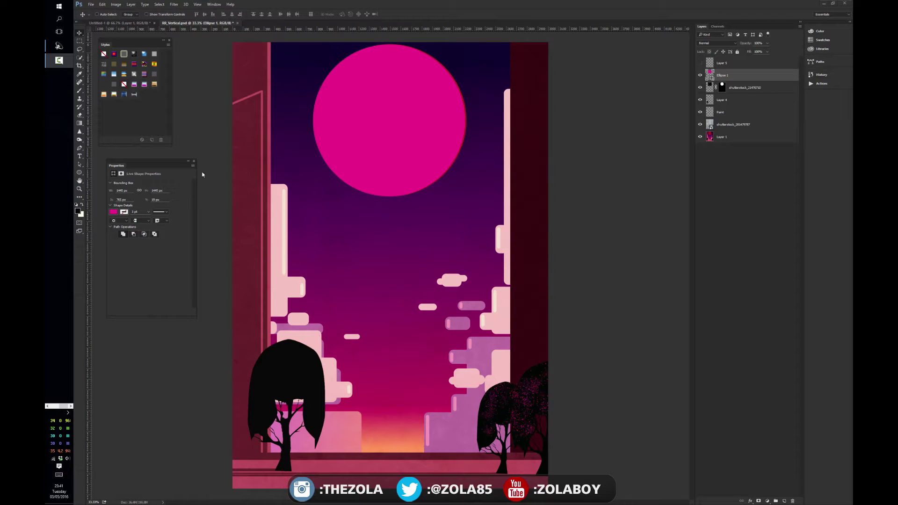
Merge the five background layers, shutterstock_21476710 down to Layer 1, with Ctrl+E.
drag(146, 166, 142, 160)
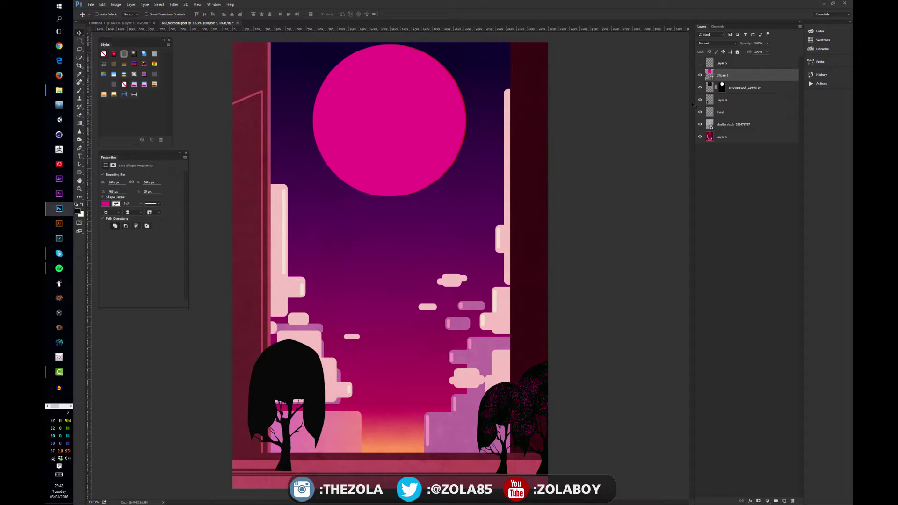
click(757, 168)
click(722, 75)
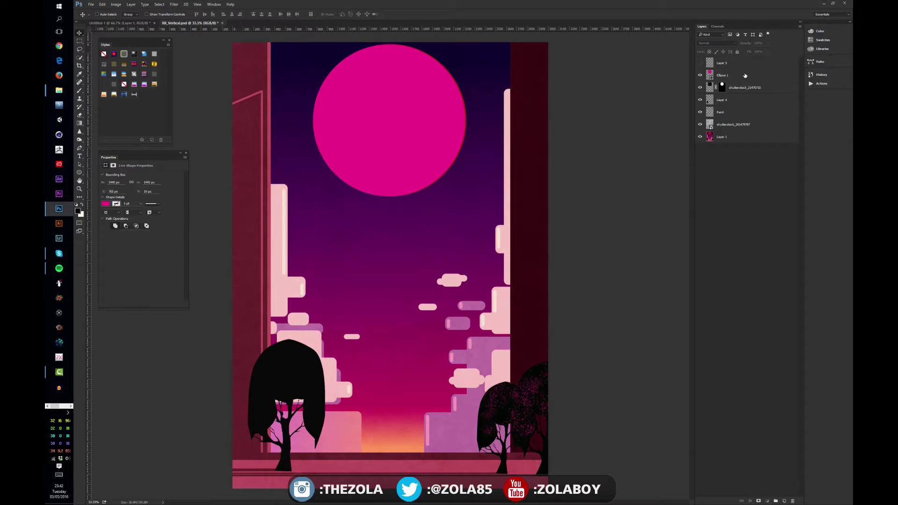
shift+click(752, 125)
click(757, 173)
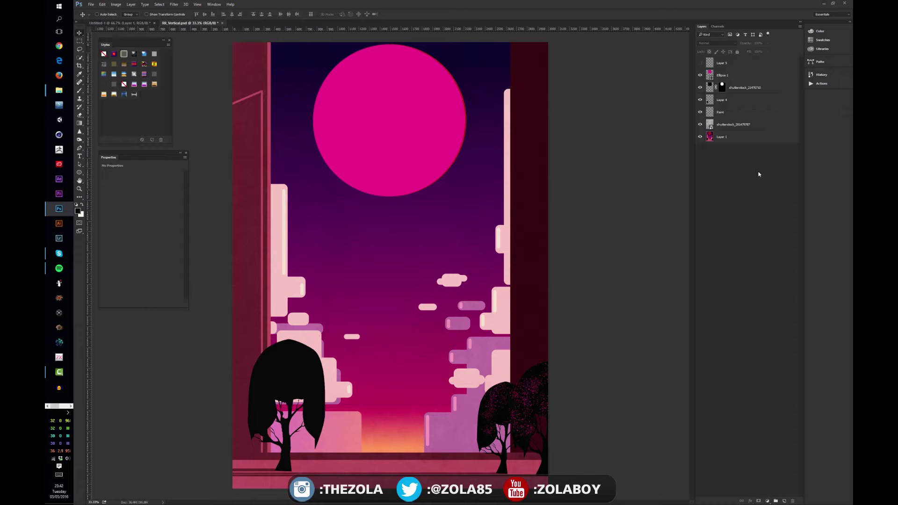
click(739, 75)
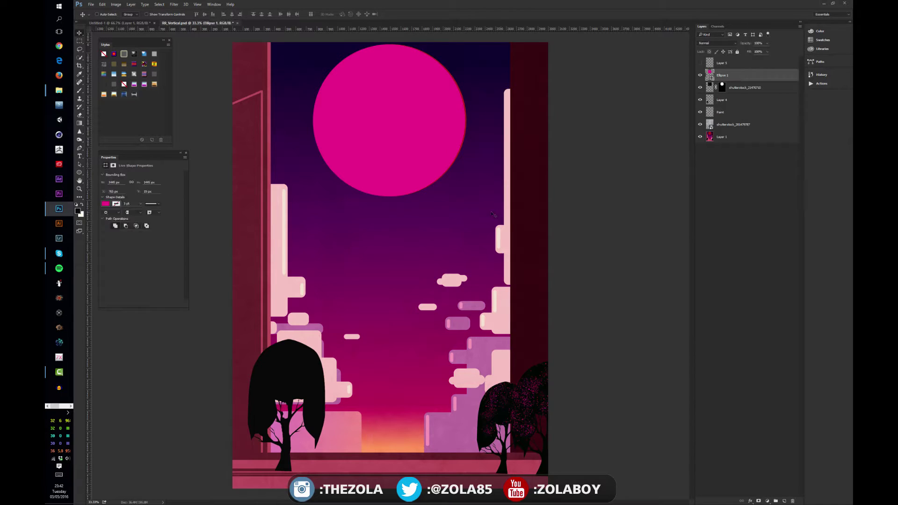
click(690, 211)
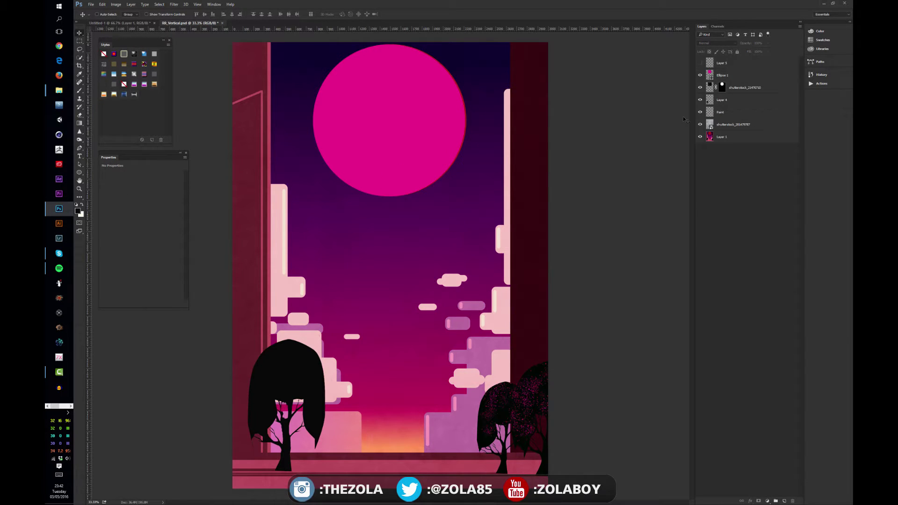
click(744, 88)
shift+click(747, 140)
key(ctrl)
key(ctrl+e)
Toggle the merged background and Ellipse 1 moon visibility to check the result.
click(700, 88)
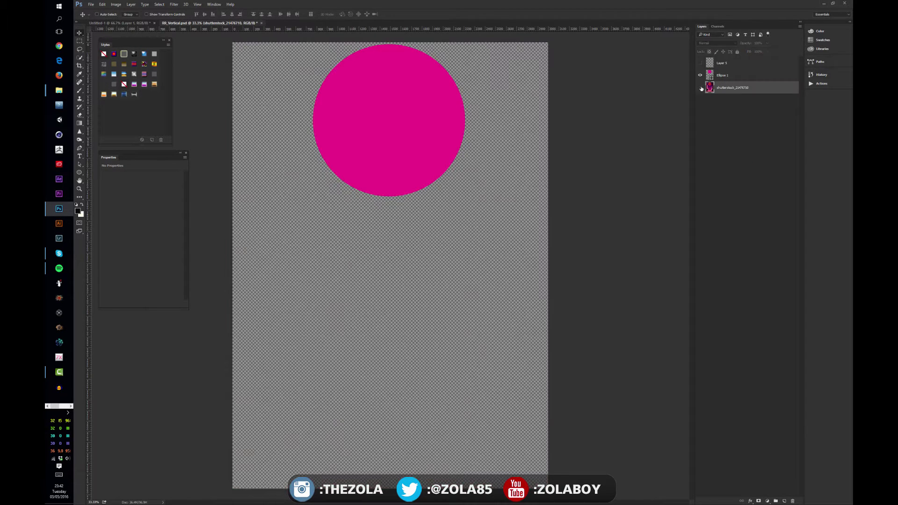
click(700, 88)
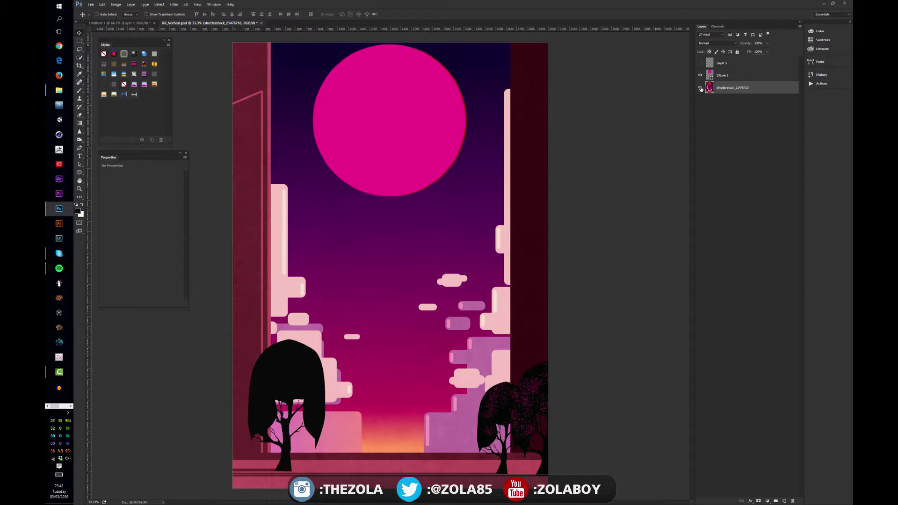
click(700, 75)
click(700, 75)
alt+click(700, 75)
alt+click(700, 75)
Nudge the Ellipse 1 moon 32 px right, then show and select the empty Layer 5.
click(730, 75)
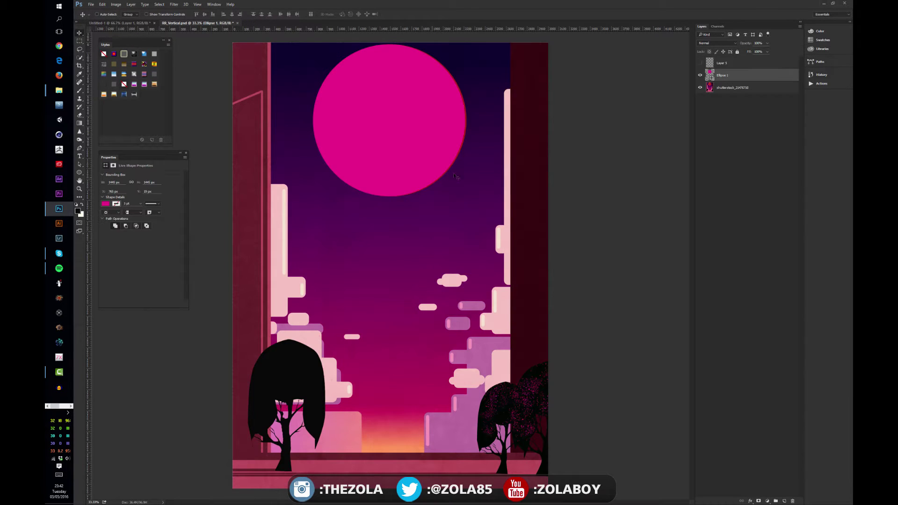
drag(454, 124, 459, 125)
click(735, 135)
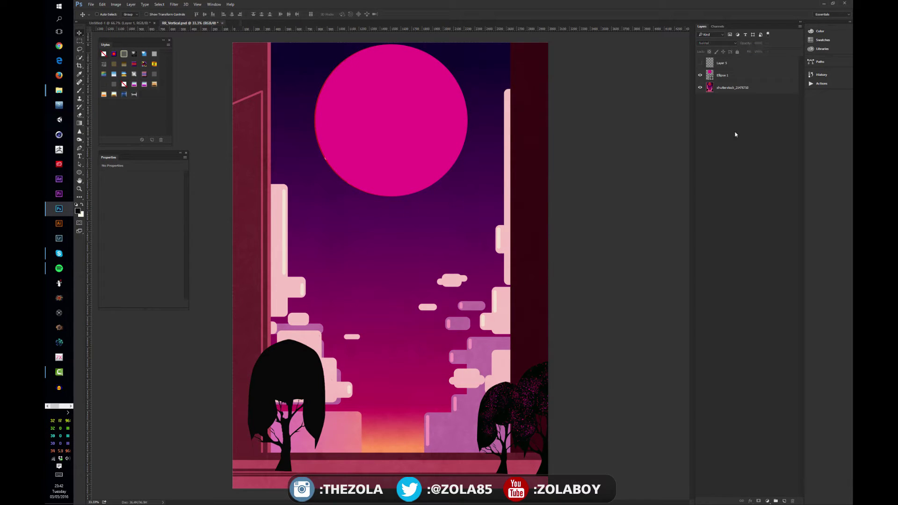
click(700, 63)
click(711, 62)
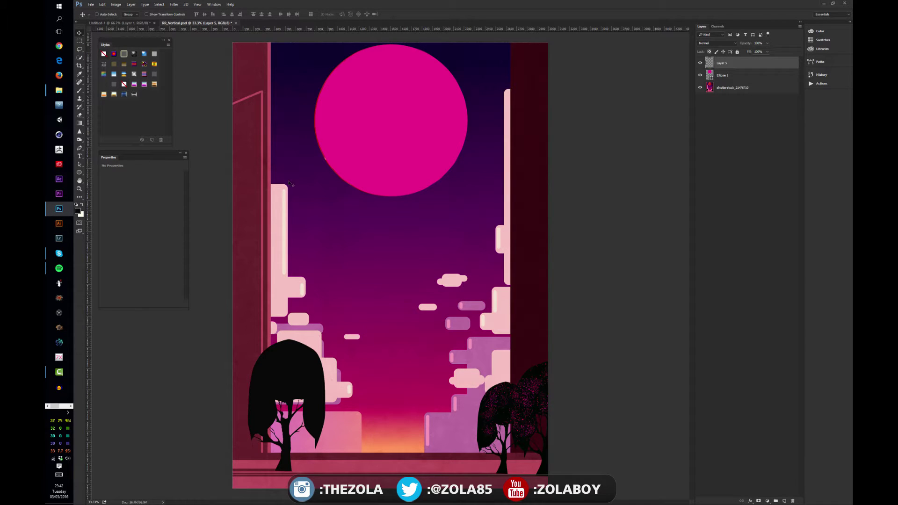
Choose the cyan-pink-yellow preset in the Gradient Editor.
key(g)
click(108, 14)
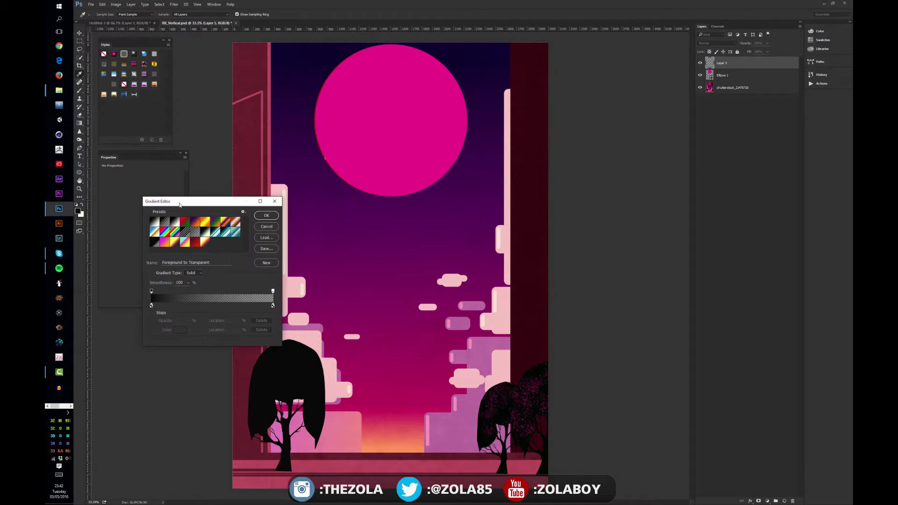
click(185, 242)
click(266, 215)
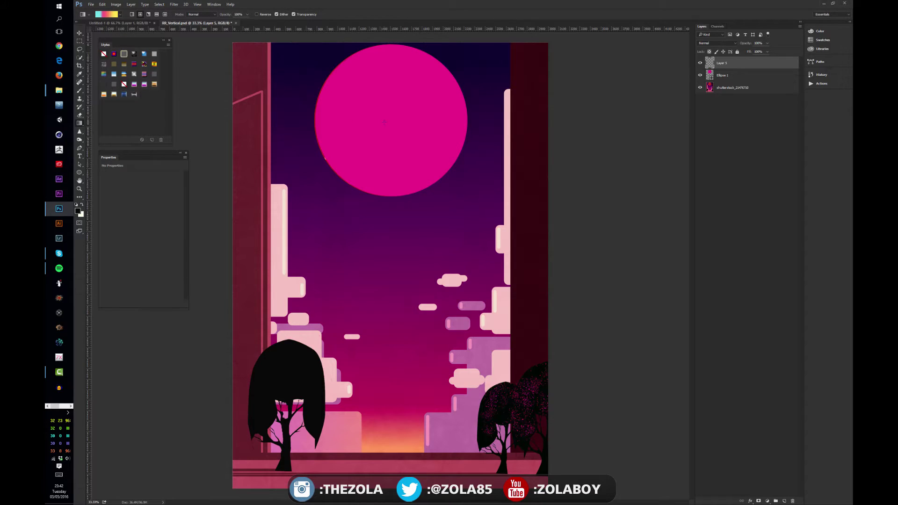
Fill Layer 5 with a radial gradient centred on the moon and mask it to Ellipse 1's circle.
drag(391, 117, 363, 230)
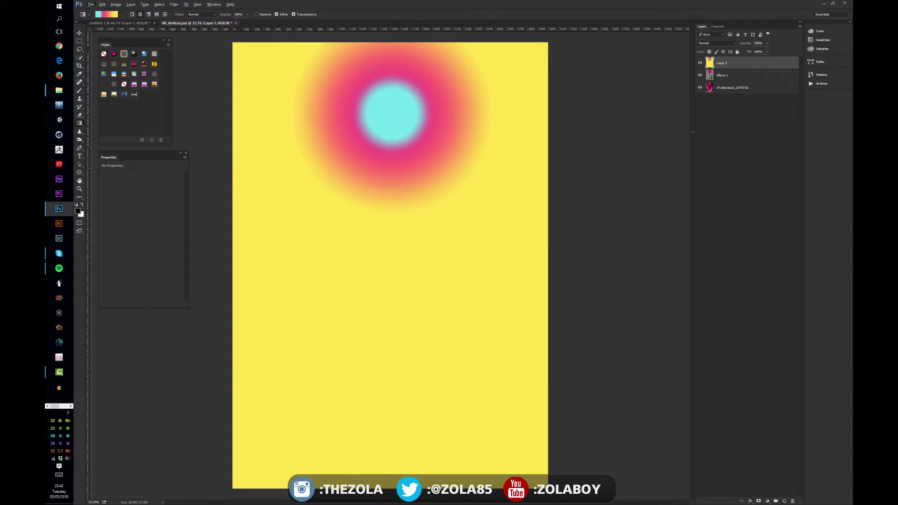
ctrl+click(709, 75)
click(759, 501)
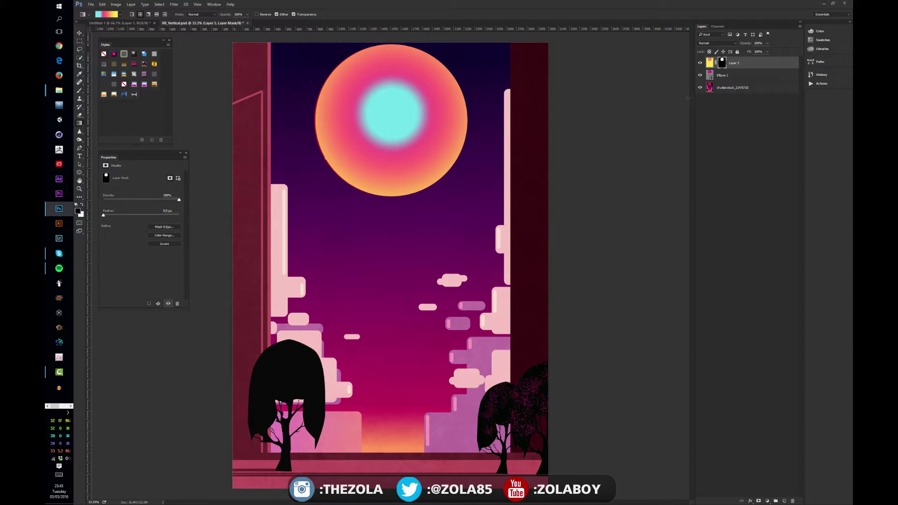
Delete Layer 5's layer mask, try a clipping mask, then undo it.
right_click(722, 62)
click(743, 77)
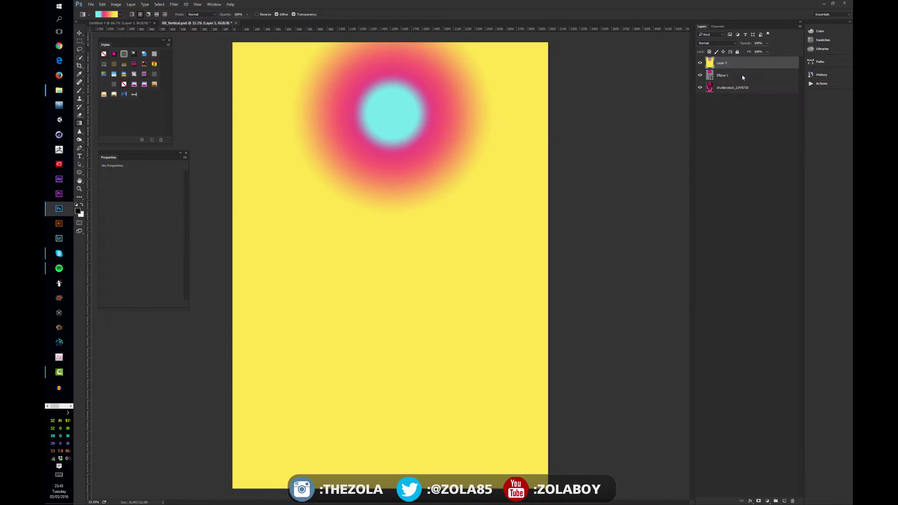
alt+click(742, 69)
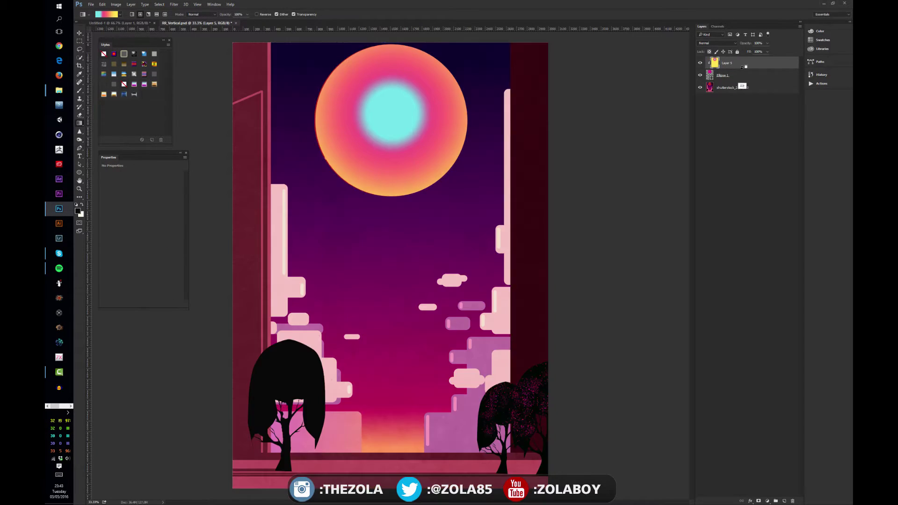
key(v)
click(757, 147)
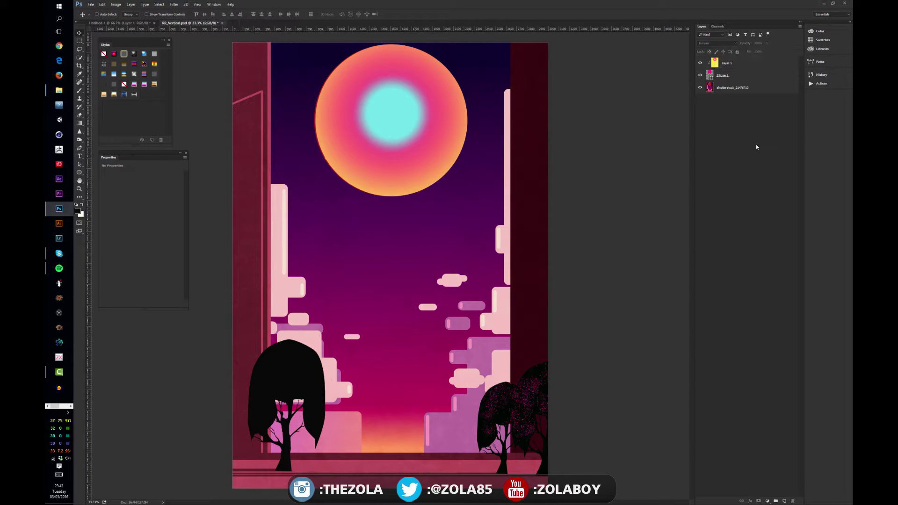
key(ctrl+z)
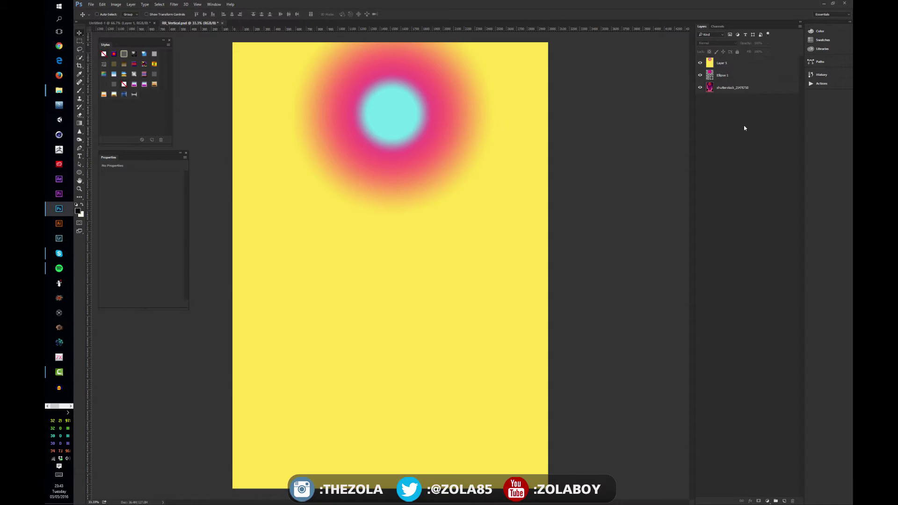
Clip Layer 5 to Ellipse 1 with Create Clipping Mask.
key(alt)
right_click(746, 64)
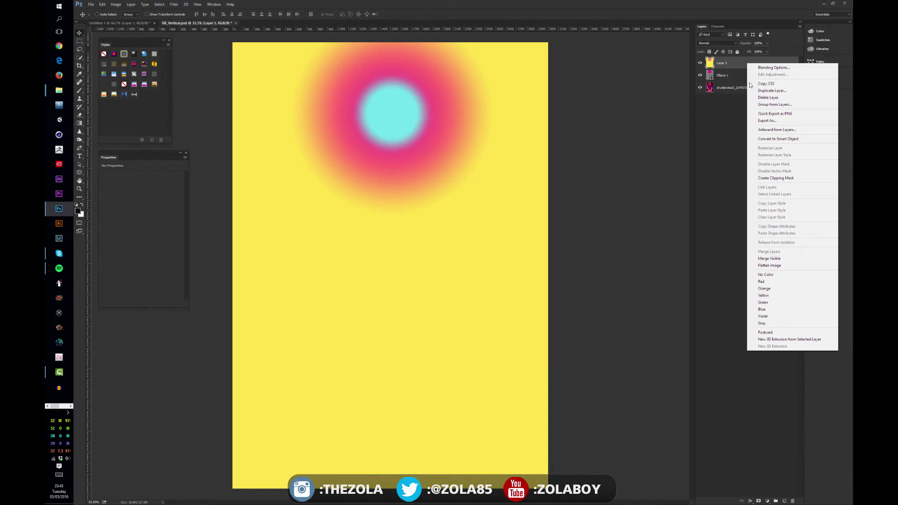
click(780, 179)
Toggle Layer 5's clipping to Ellipse 1 on and off, ending with it clipped.
key(alt)
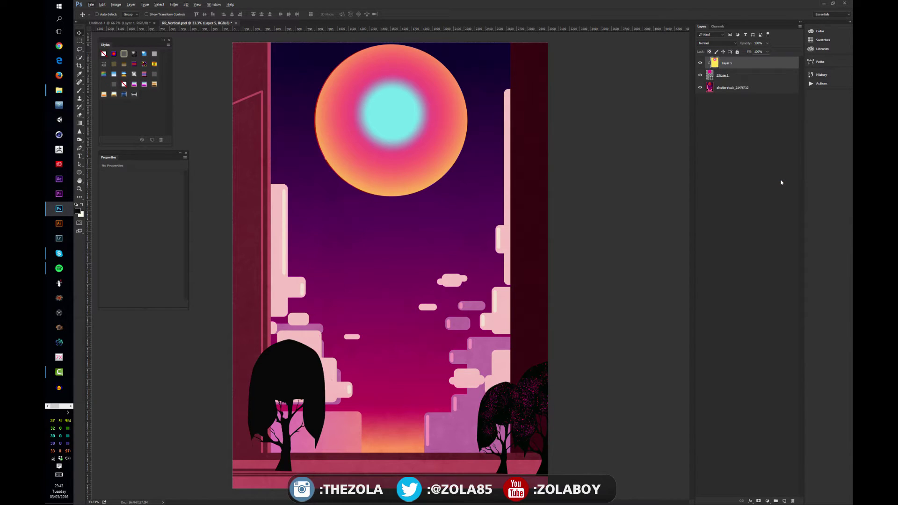
alt+click(744, 68)
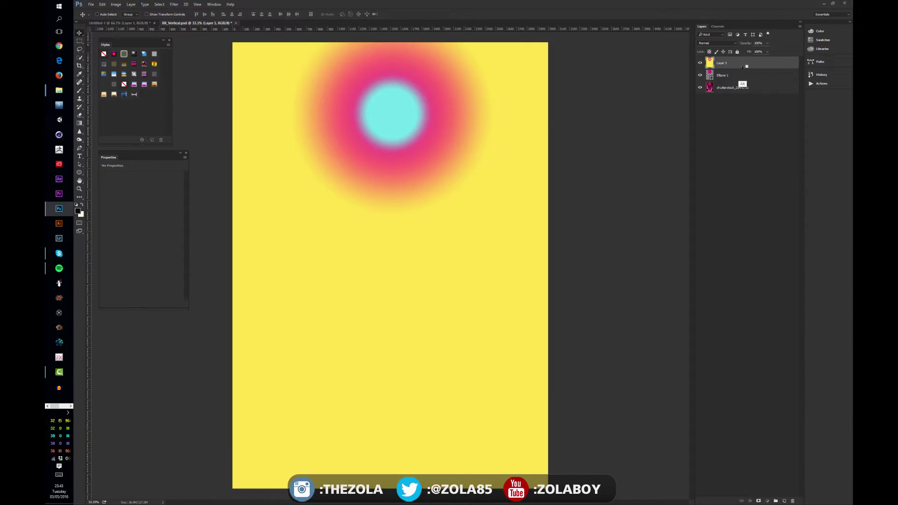
alt+click(743, 68)
alt+click(743, 68)
alt+click(743, 67)
alt+click(743, 67)
alt+click(743, 66)
alt+click(743, 67)
alt+click(743, 67)
alt+click(743, 67)
alt+click(743, 67)
alt+click(744, 67)
alt+click(747, 67)
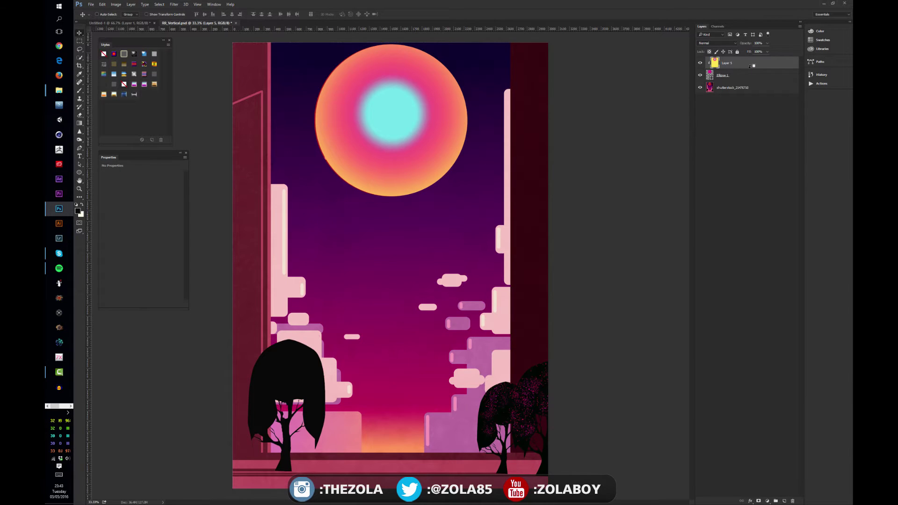
double_click(709, 74)
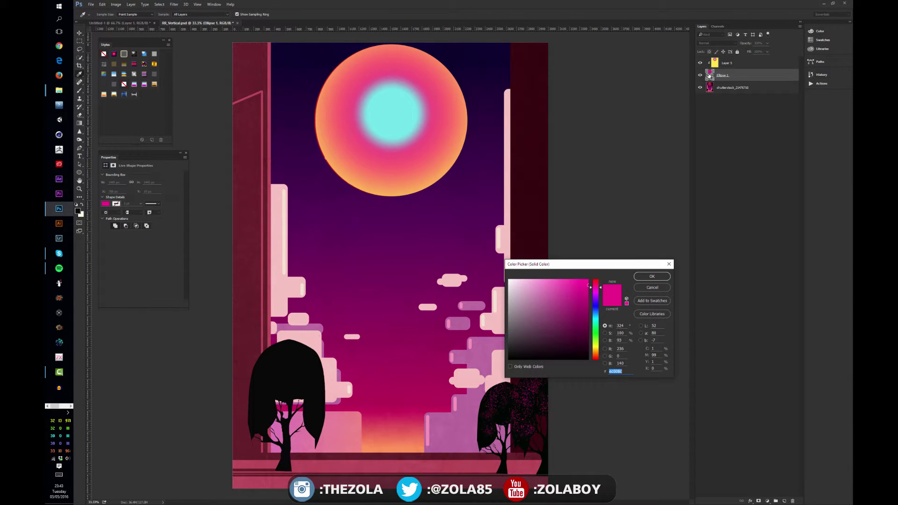
click(666, 287)
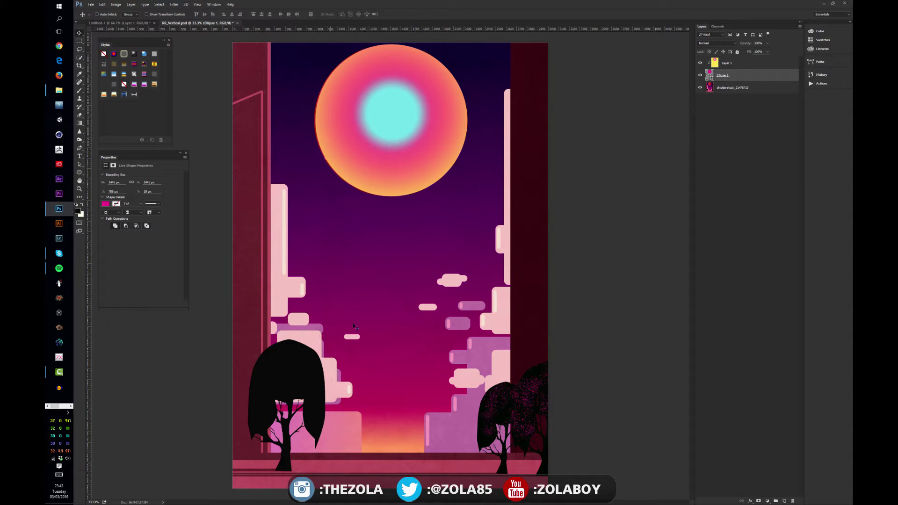
alt+click(700, 74)
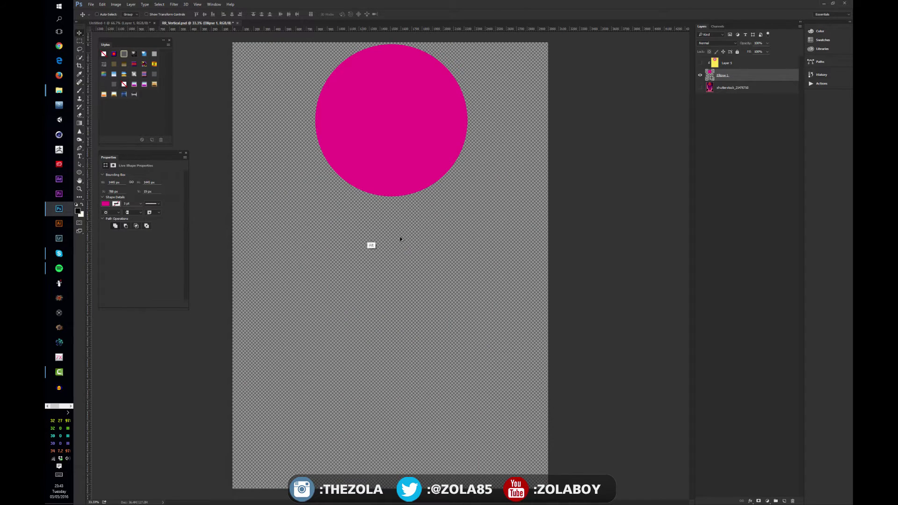
alt+click(700, 75)
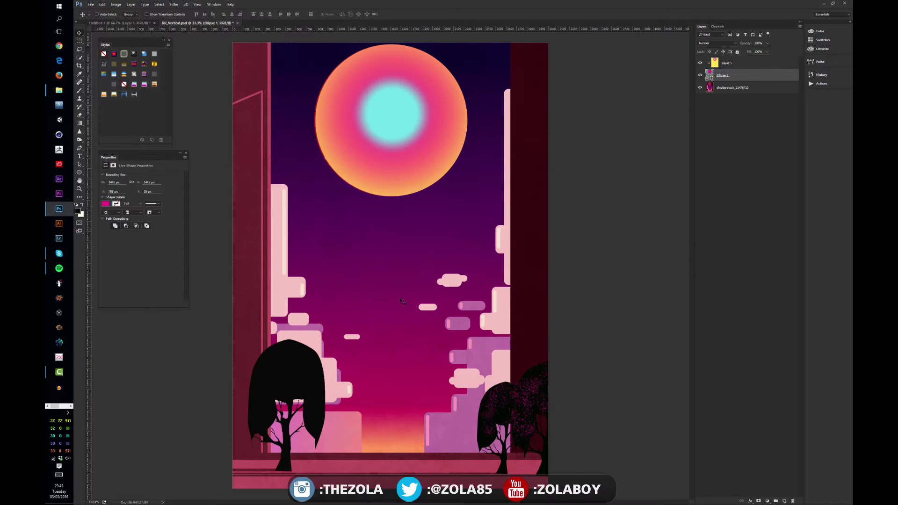
alt+click(700, 75)
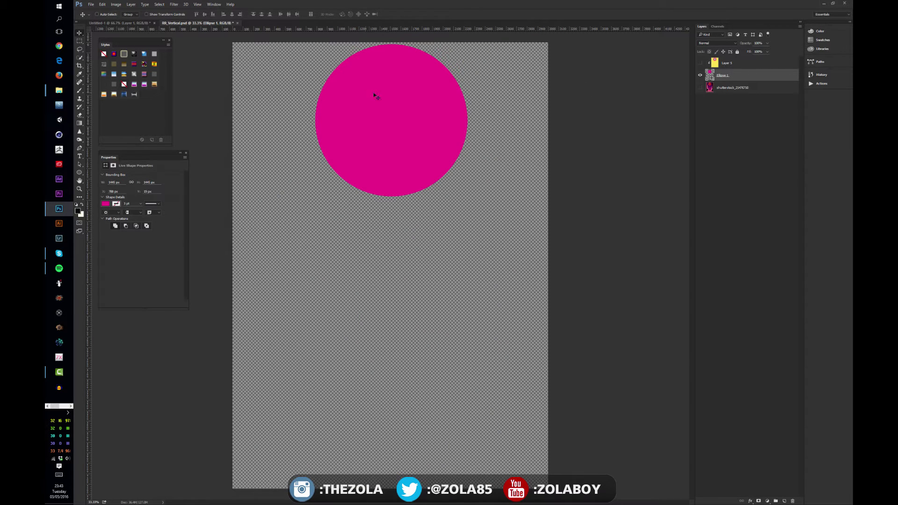
key(alt)
alt+click(700, 75)
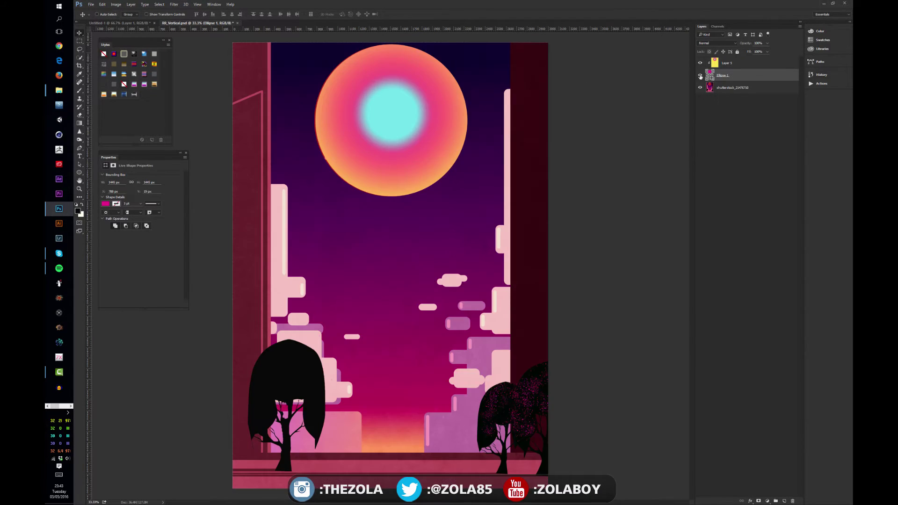
Add a new Layer 6 above Layer 5 and pick the colour-to-transparent gradient preset.
click(749, 64)
click(784, 501)
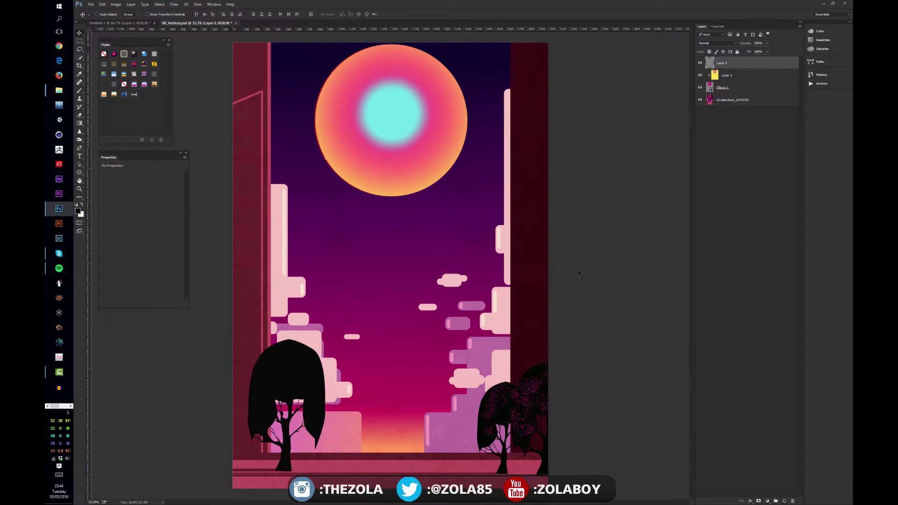
key(g)
click(107, 14)
click(167, 222)
click(266, 215)
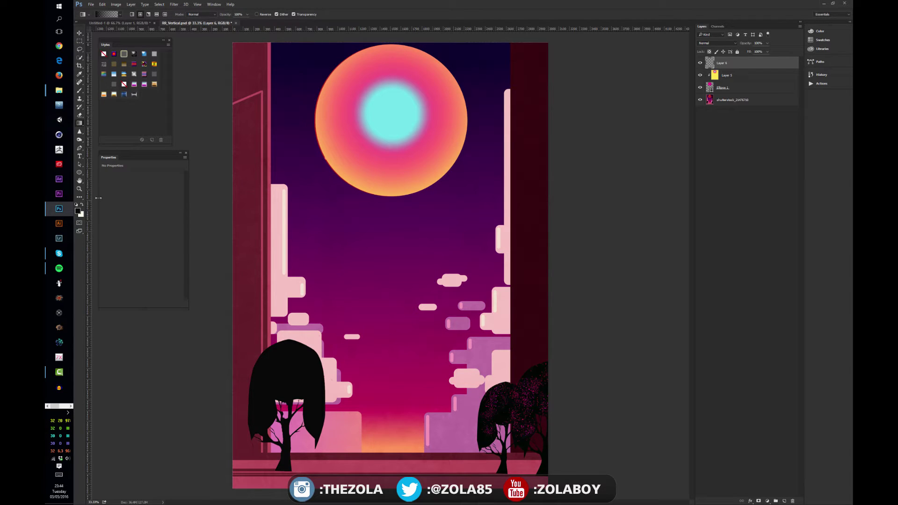
Draw a white glow over the moon's top on Layer 6, clip it, and duplicate it clipped.
key(x)
drag(384, 53, 405, 145)
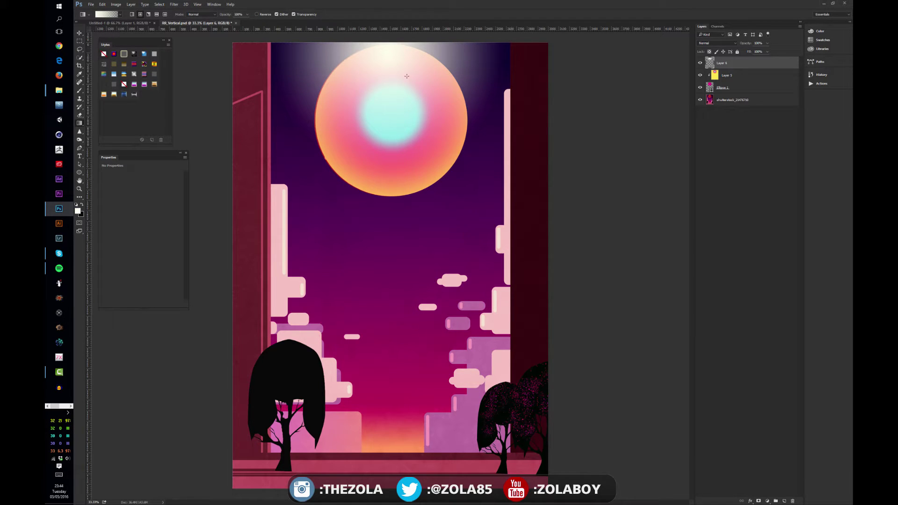
key(alt)
alt+click(751, 69)
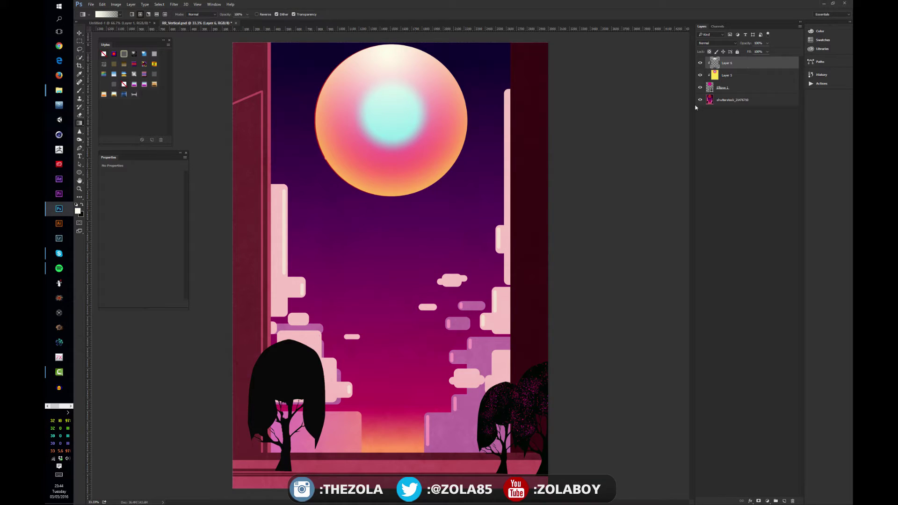
drag(748, 63, 748, 58)
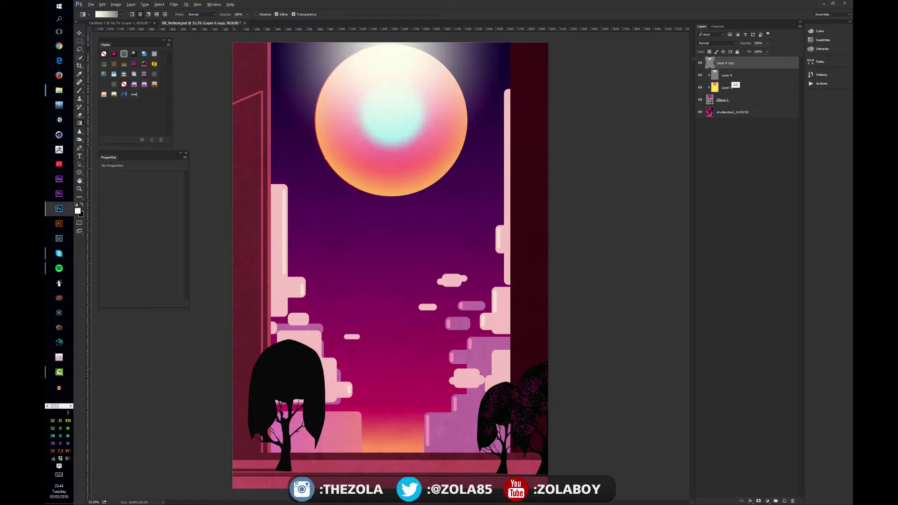
alt+click(741, 69)
Shift the glow copy on the moon and try Color Dodge and Screen blend modes.
key(v)
mouse_move(470, 172)
mouse_down()
mouse_move(503, 185)
mouse_move(531, 139)
mouse_move(557, 140)
mouse_up()
click(715, 43)
click(715, 91)
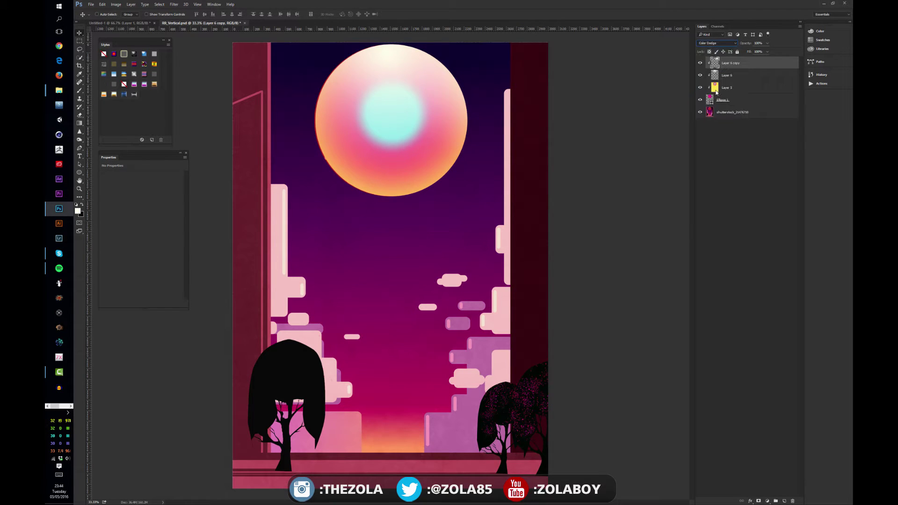
click(727, 75)
click(715, 43)
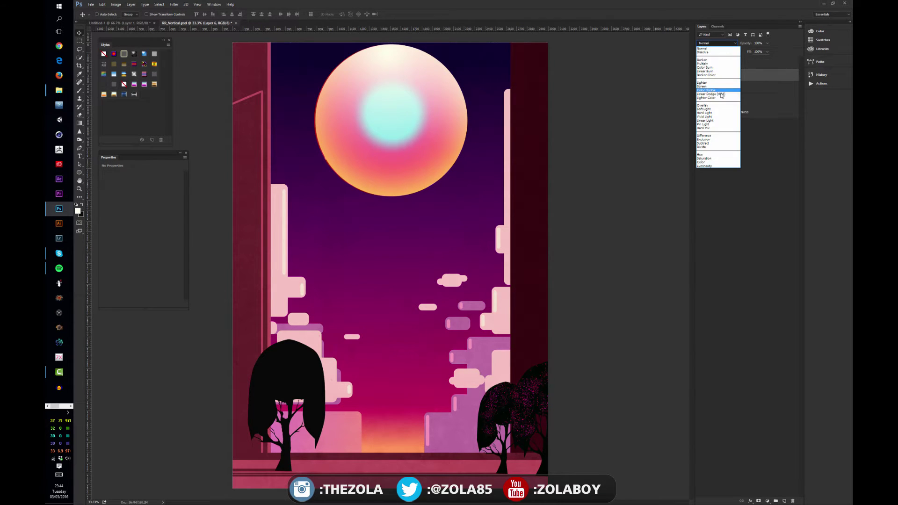
click(718, 91)
Add a new empty Layer 7 above Layer 6 copy.
click(686, 101)
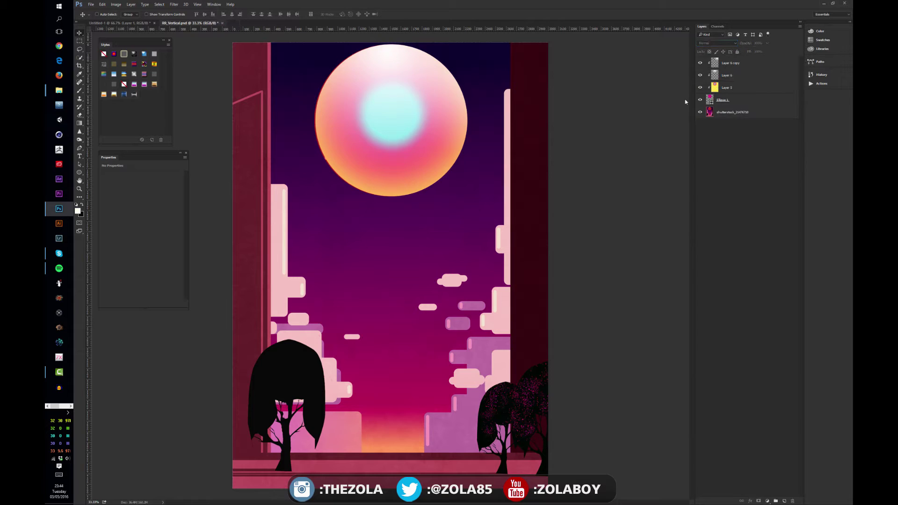
click(743, 112)
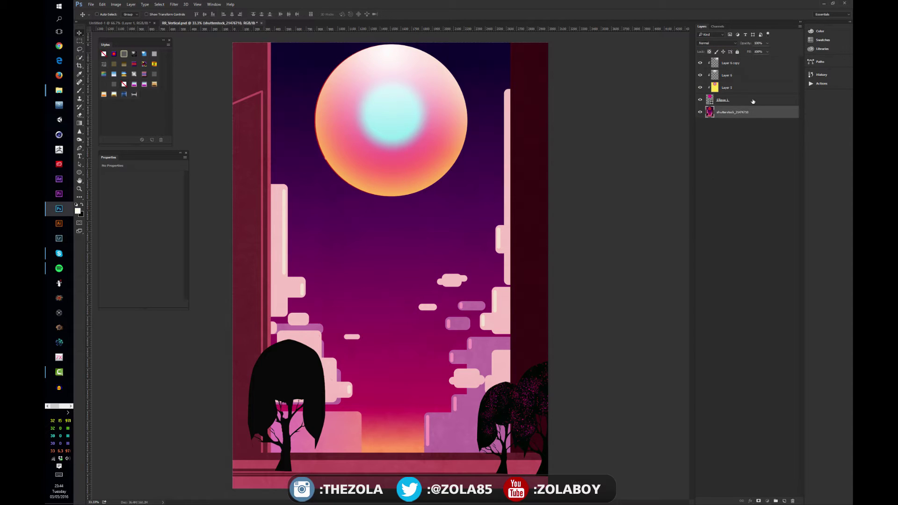
click(748, 99)
shift+click(756, 63)
click(763, 173)
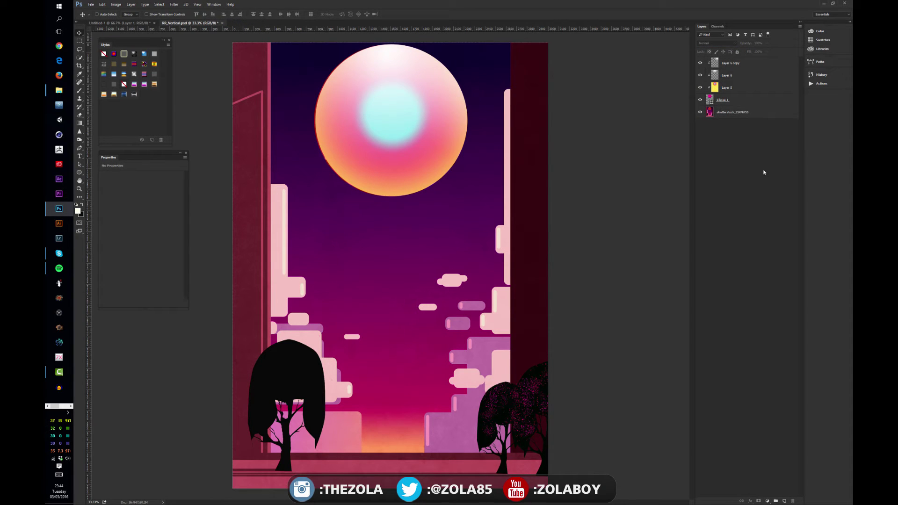
click(736, 61)
click(759, 214)
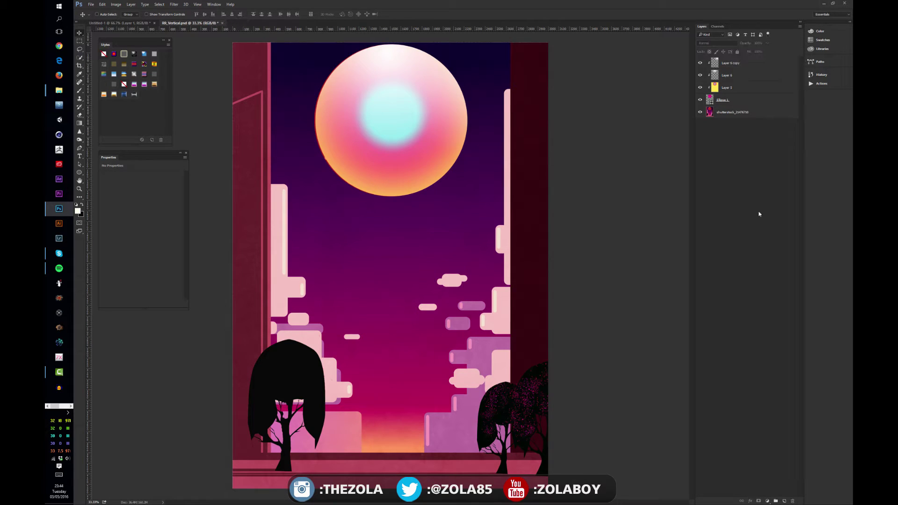
click(739, 64)
click(785, 500)
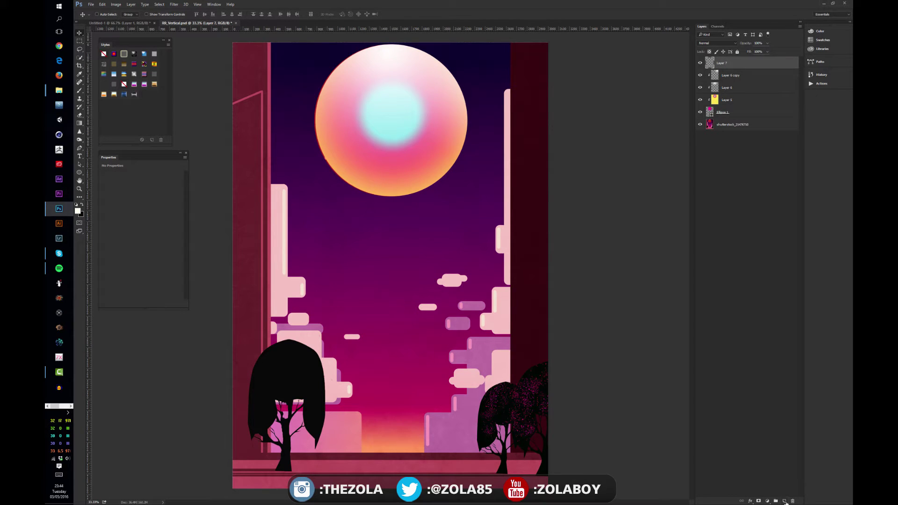
Hide and delete Layer 6 and Layer 6 copy.
drag(700, 75, 705, 89)
click(743, 88)
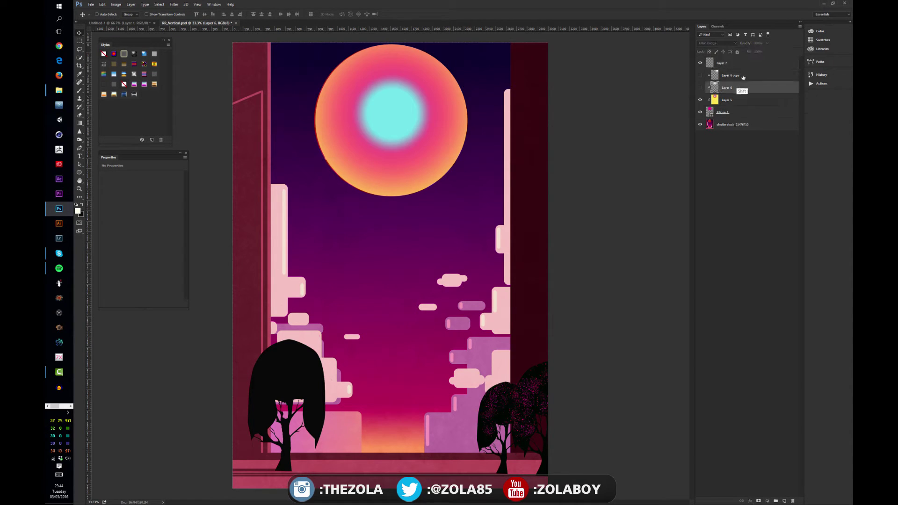
shift+click(744, 76)
key(Delete)
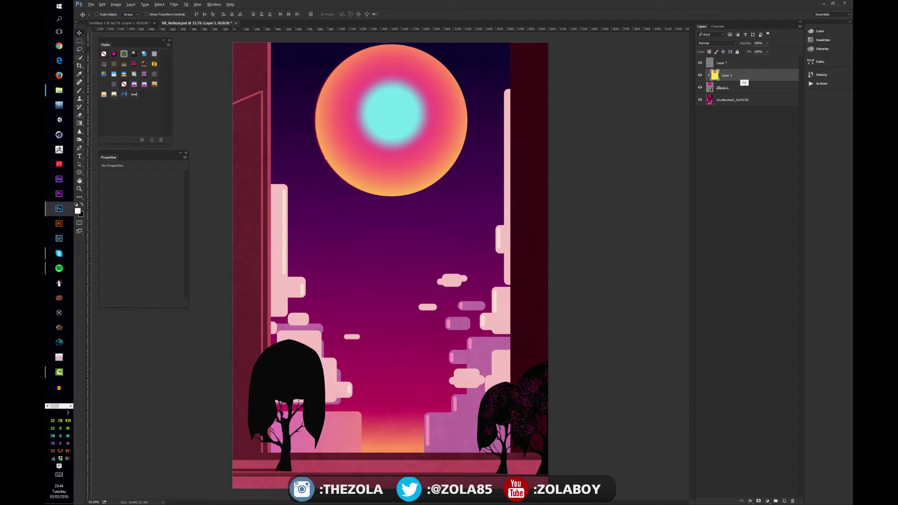
Paint speckled white brush strokes on Layer 7 across the moon, clipped to Layer 5.
key(alt+bracketright)
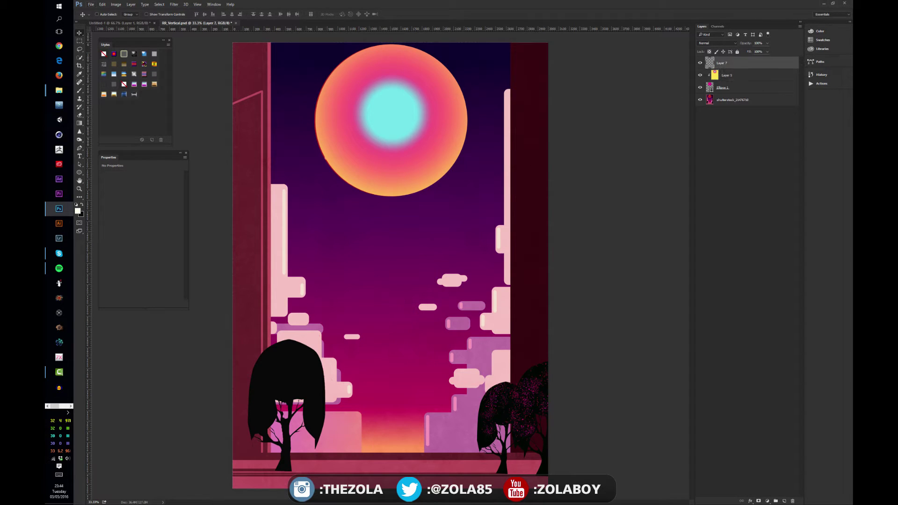
key(b)
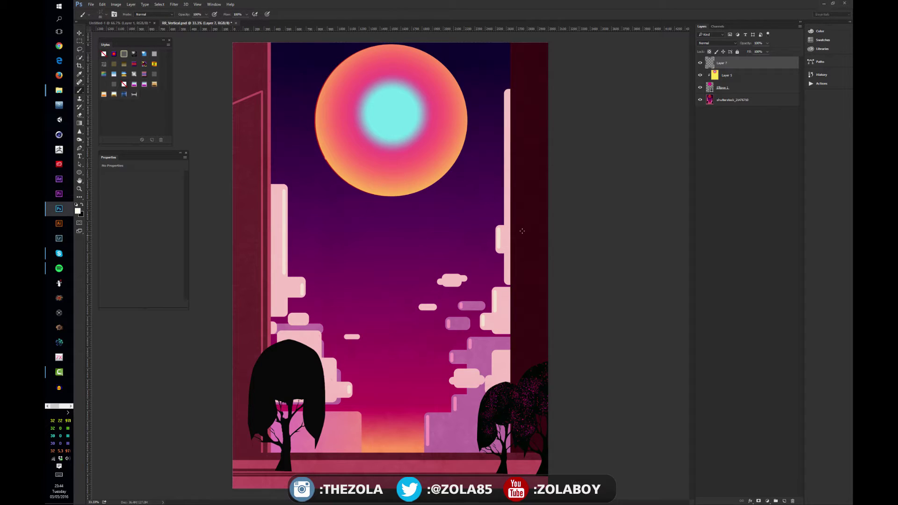
mouse_move(373, 151)
mouse_down()
mouse_move(333, 130)
mouse_move(369, 70)
mouse_move(304, 105)
mouse_move(375, 177)
mouse_move(439, 188)
mouse_move(491, 124)
mouse_move(383, 168)
mouse_move(327, 164)
mouse_up()
alt+click(748, 69)
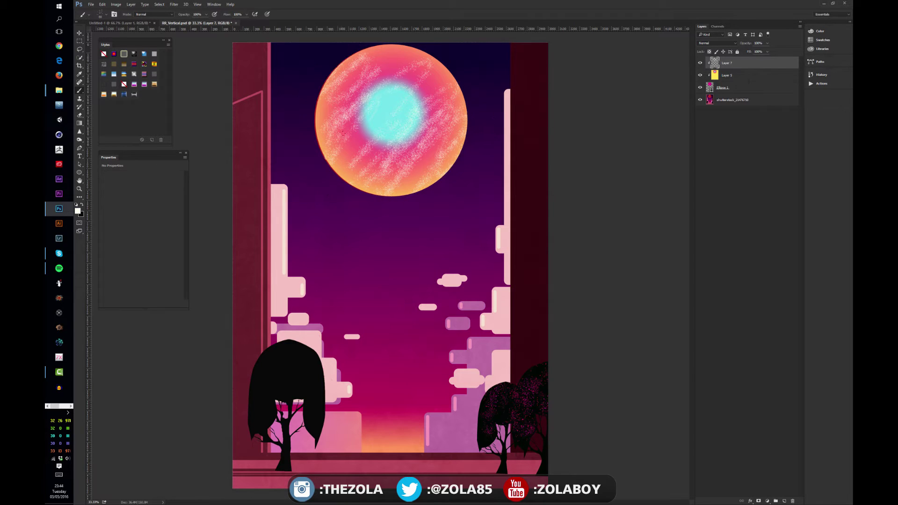
mouse_move(336, 89)
mouse_down()
mouse_move(323, 121)
mouse_move(342, 161)
mouse_up()
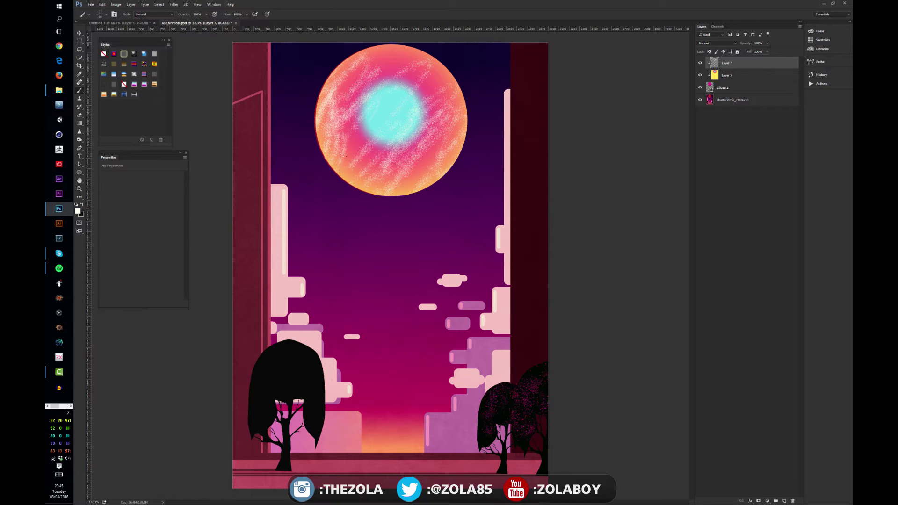
mouse_move(366, 133)
mouse_down()
mouse_move(342, 93)
mouse_move(360, 55)
mouse_move(434, 59)
mouse_move(425, 59)
mouse_move(428, 72)
mouse_move(380, 69)
mouse_move(410, 68)
mouse_move(407, 52)
mouse_move(436, 62)
mouse_move(420, 60)
mouse_move(462, 97)
mouse_move(442, 167)
mouse_move(450, 164)
mouse_move(415, 182)
mouse_up()
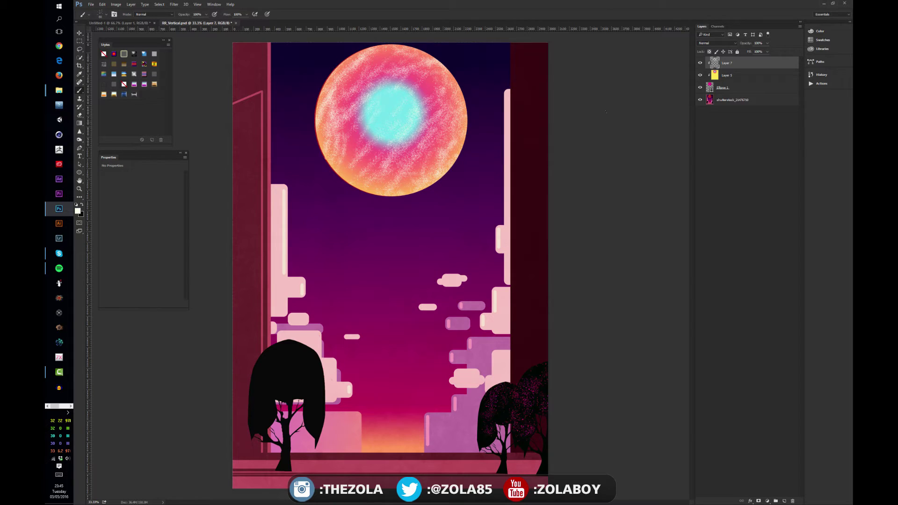
key(shift)
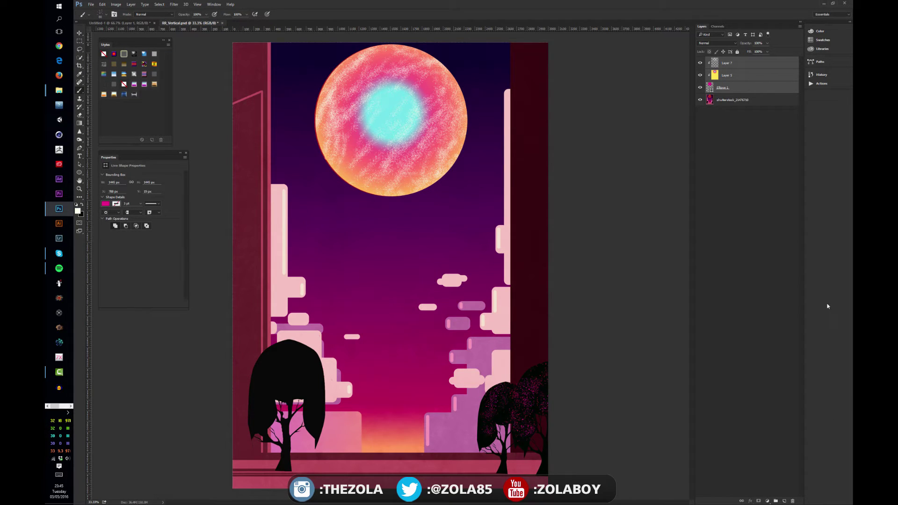
Group Layer 7, Layer 5 and Ellipse 1 into Group 1, check its contents, and select it.
drag(748, 88, 775, 501)
click(707, 61)
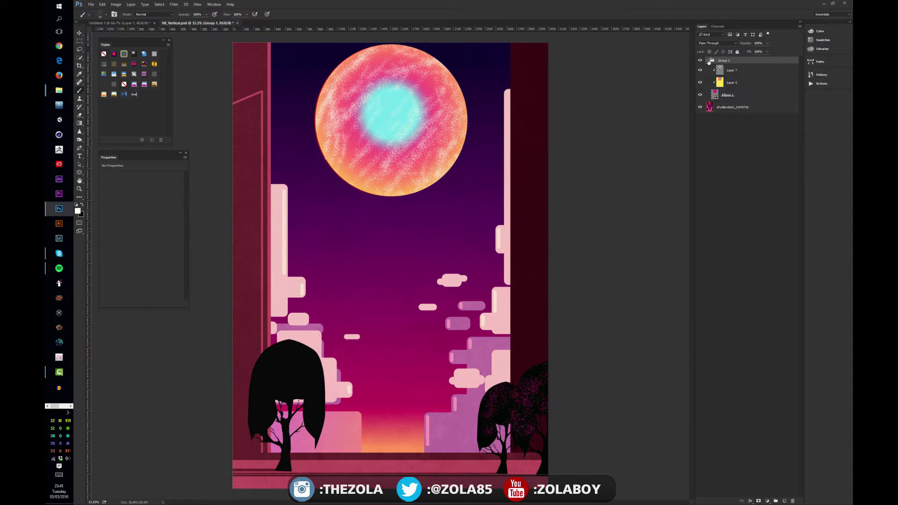
click(737, 163)
click(708, 61)
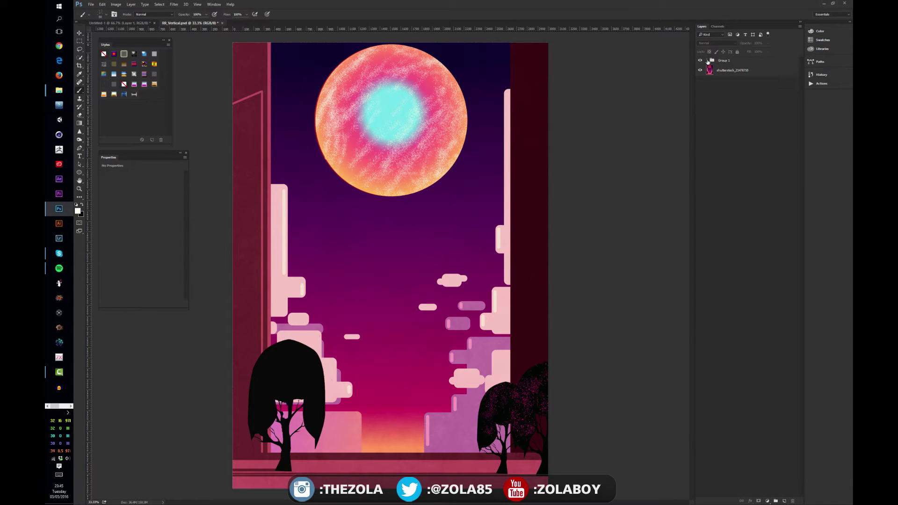
click(707, 61)
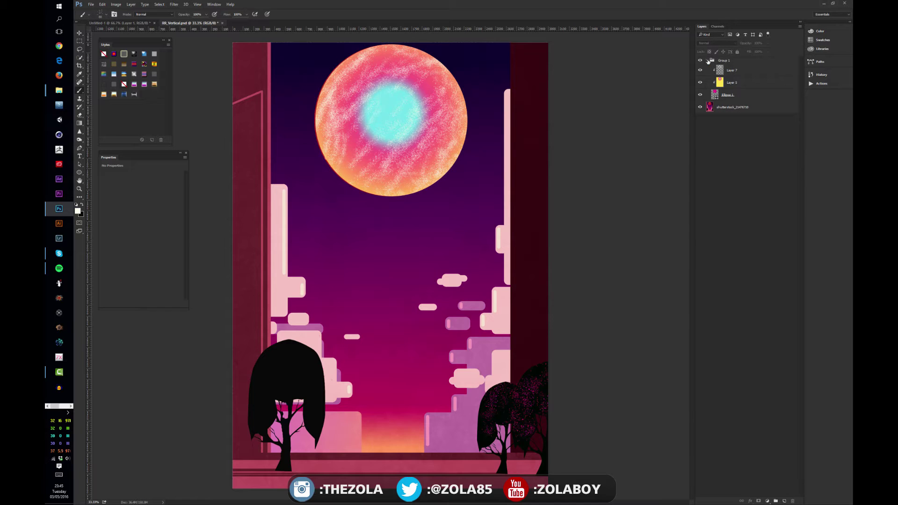
click(744, 96)
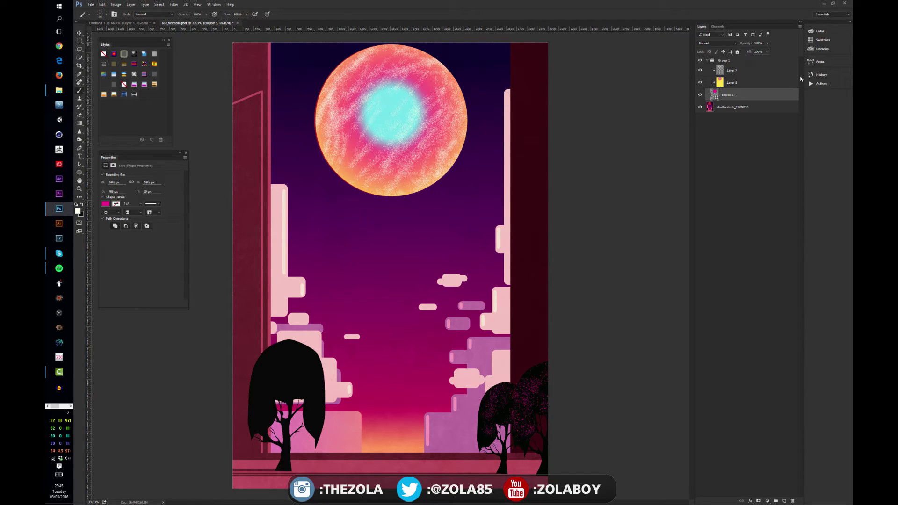
click(707, 60)
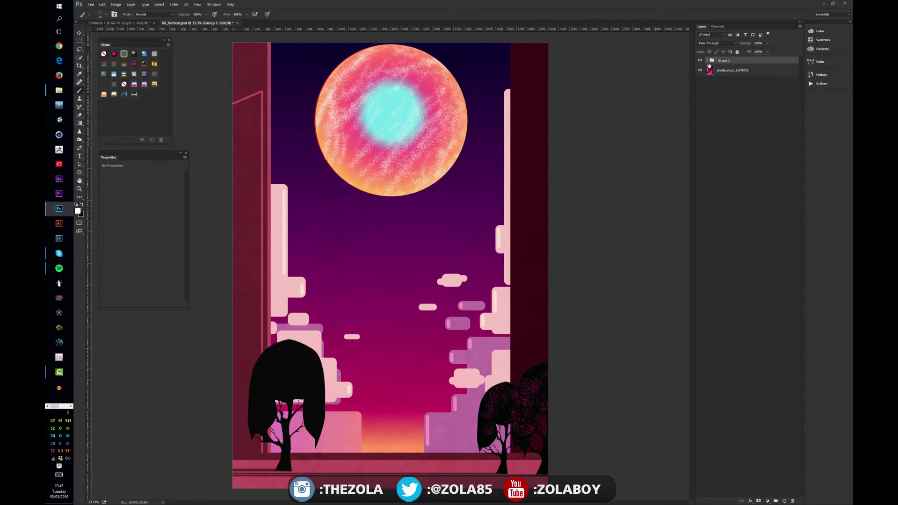
click(707, 61)
click(759, 134)
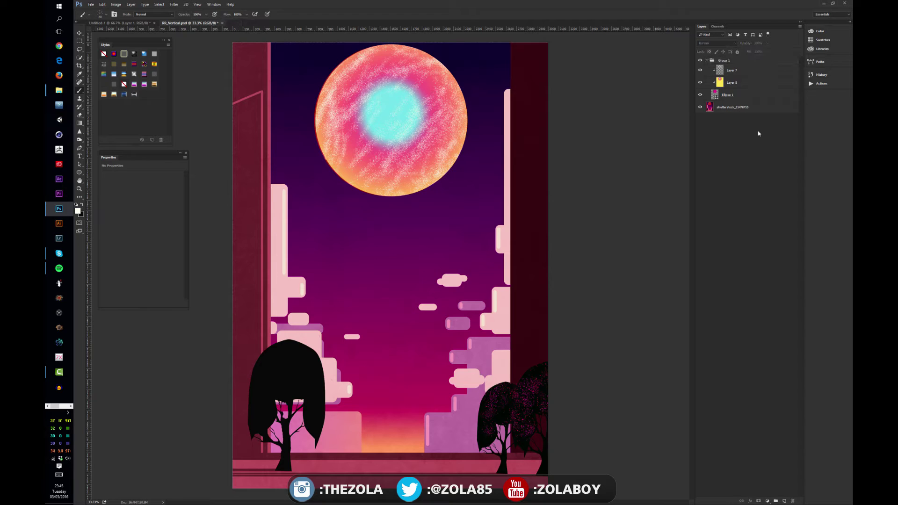
click(729, 61)
Duplicate Group 1, hide the original, and ungroup the copied layers from Group 1 copy.
key(ctrl+j)
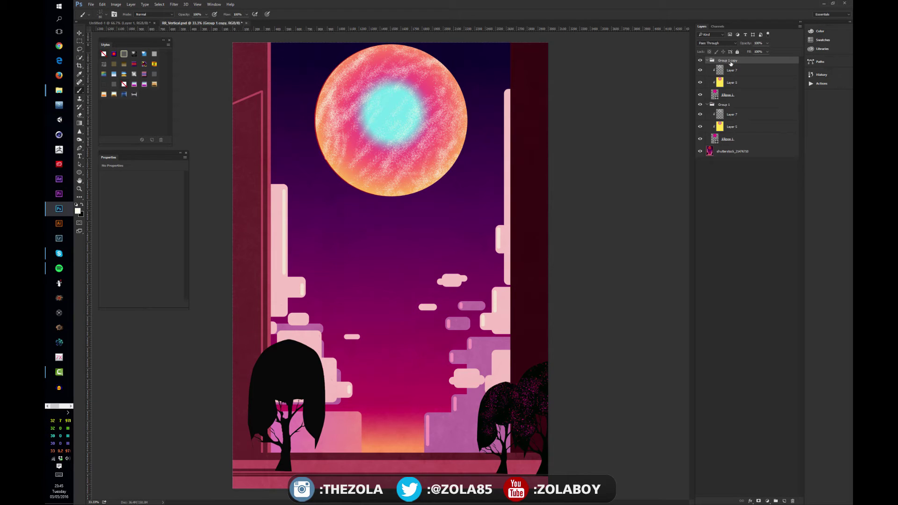
click(707, 105)
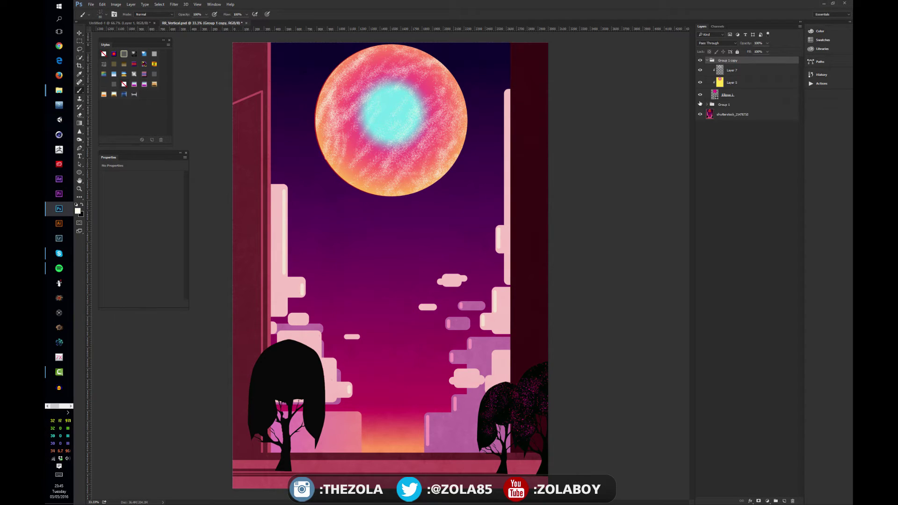
click(700, 104)
click(748, 70)
shift+click(748, 95)
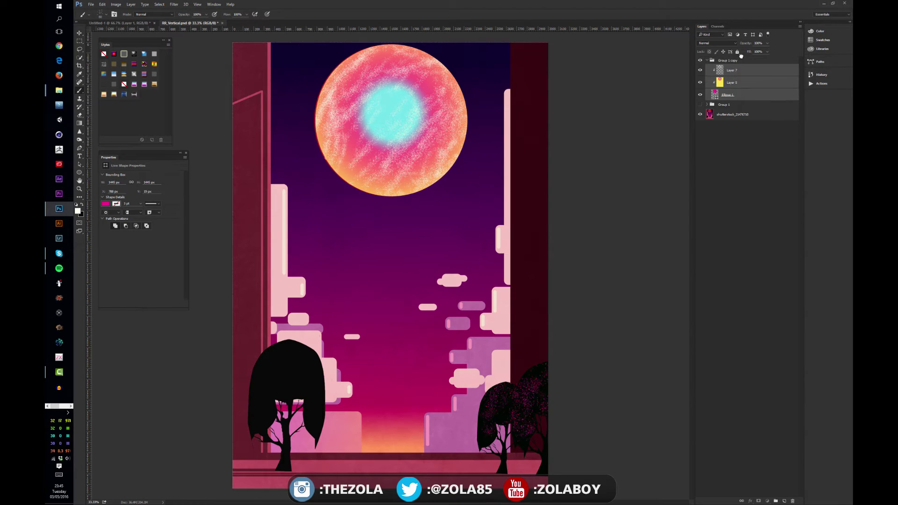
drag(747, 96, 747, 101)
key(ctrl+shift+g)
Merge the copied Layer 7, Layer 5 and Ellipse 1 into a single Layer 7.
click(732, 63)
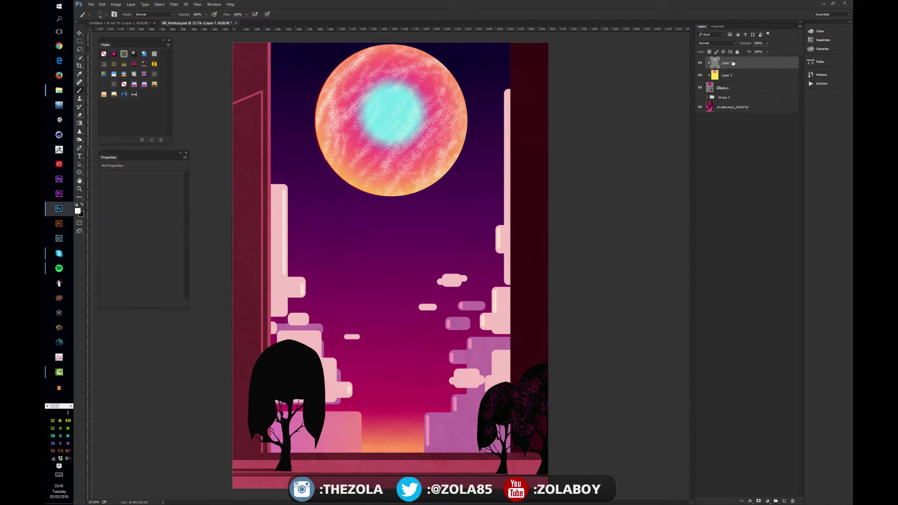
shift+click(730, 87)
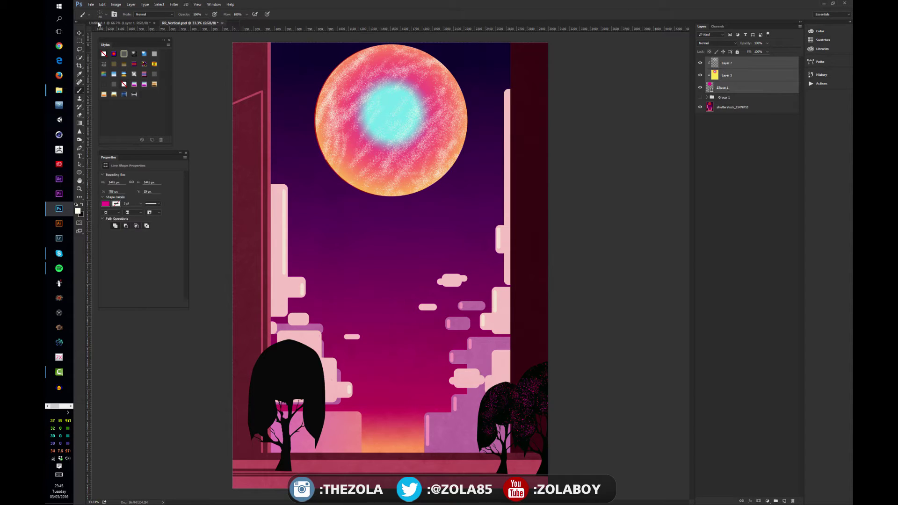
click(131, 5)
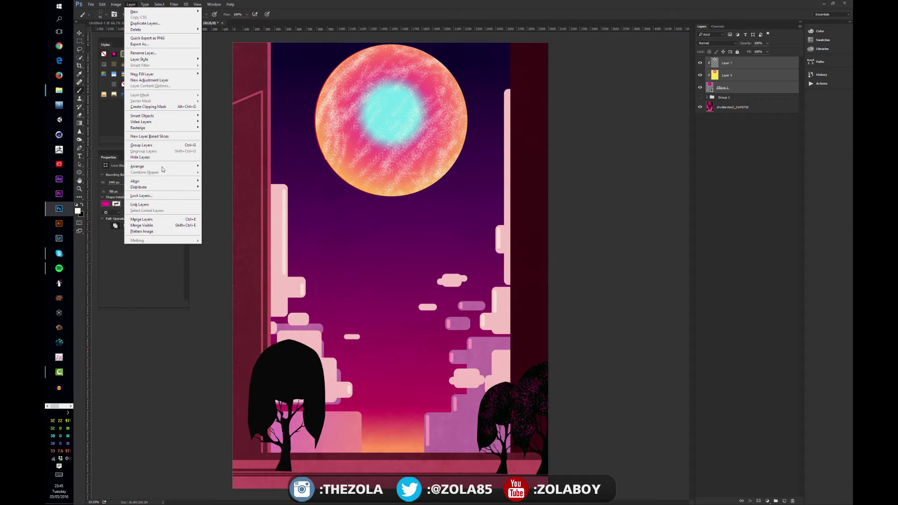
click(167, 220)
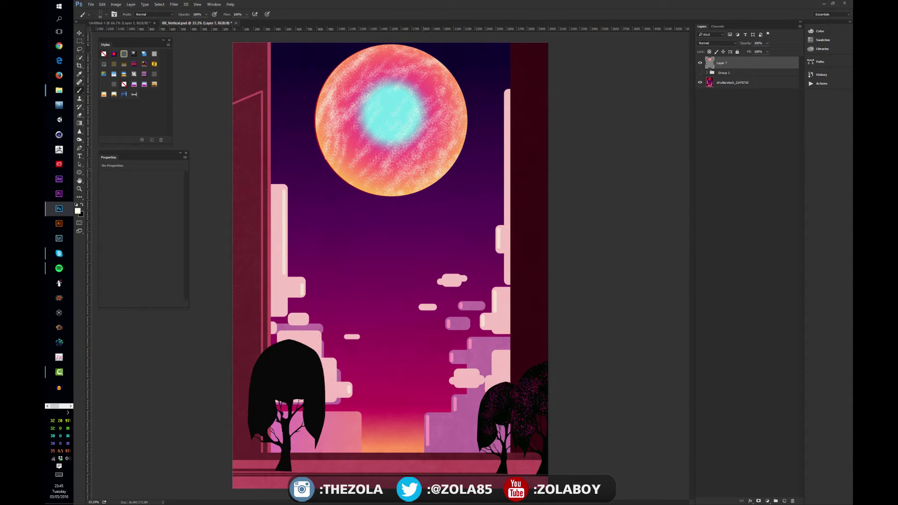
Offset the merged moon, step back through history, then redo to restore the textured moon.
key(v)
mouse_move(404, 150)
mouse_down()
mouse_move(408, 218)
mouse_move(381, 232)
mouse_move(426, 175)
mouse_move(407, 168)
mouse_up()
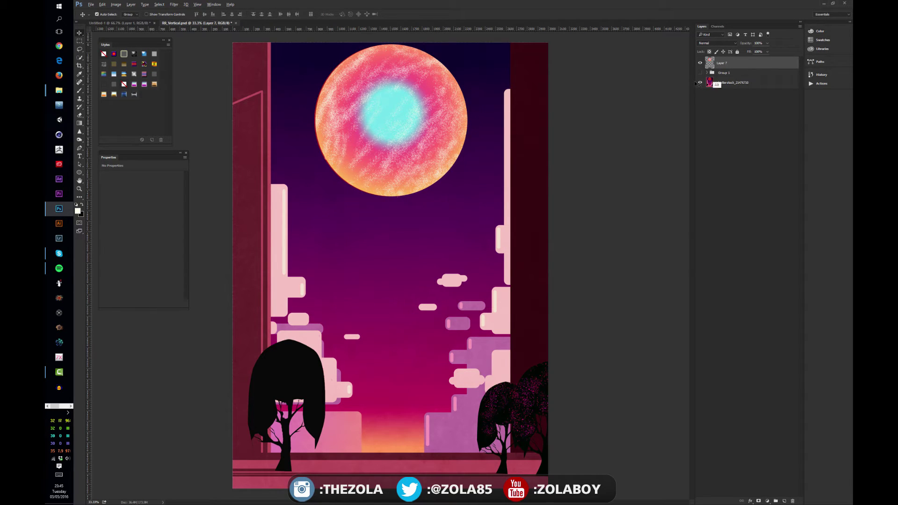
key(ctrl+alt+z)
key(ctrl+alt+z)
key(ctrl+alt+z)
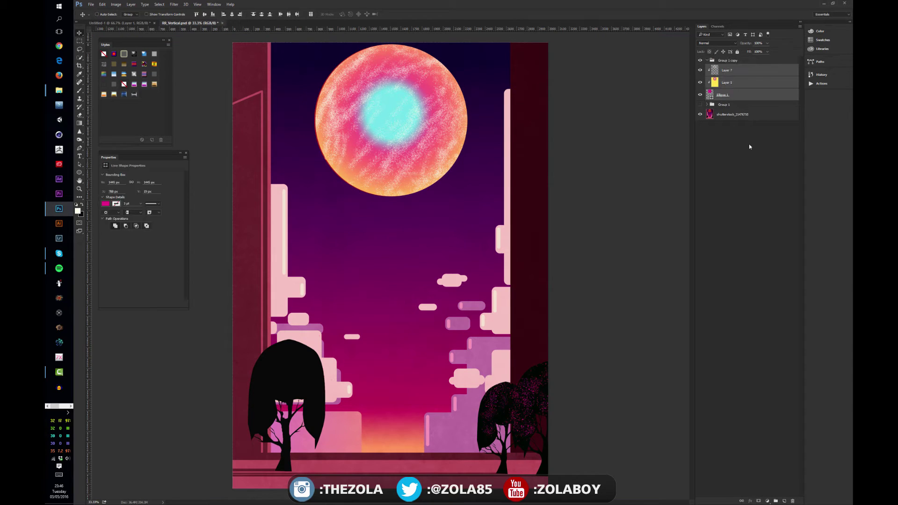
key(ctrl+alt+z)
key(ctrl+alt+z)
key(b)
key(ctrl+alt+z)
key(ctrl+alt+z)
key(ctrl+shift+z)
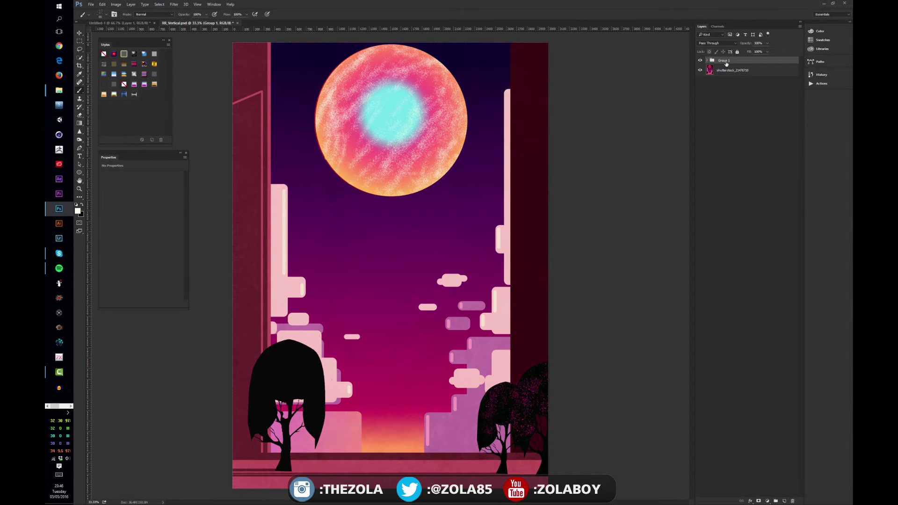
Move the textured moon down and right so the red moon's crescent shows above.
key(v)
drag(355, 213, 333, 254)
drag(389, 177, 413, 165)
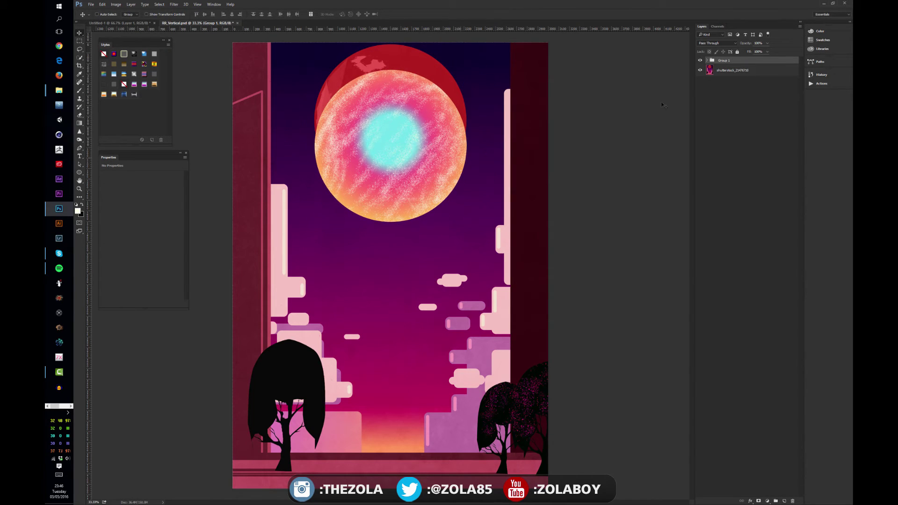
Give Group 1 an Outer Glow with spread about 25, then hide the effect.
double_click(786, 62)
drag(341, 346, 348, 278)
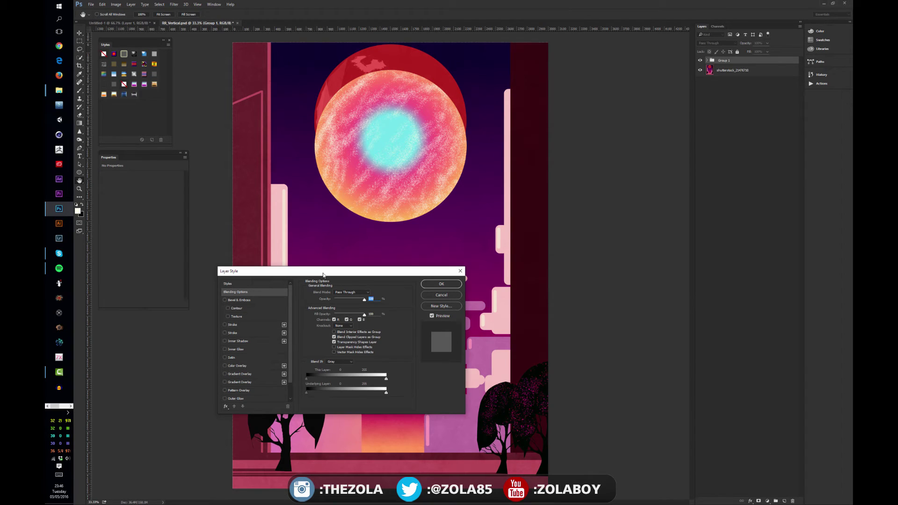
click(225, 399)
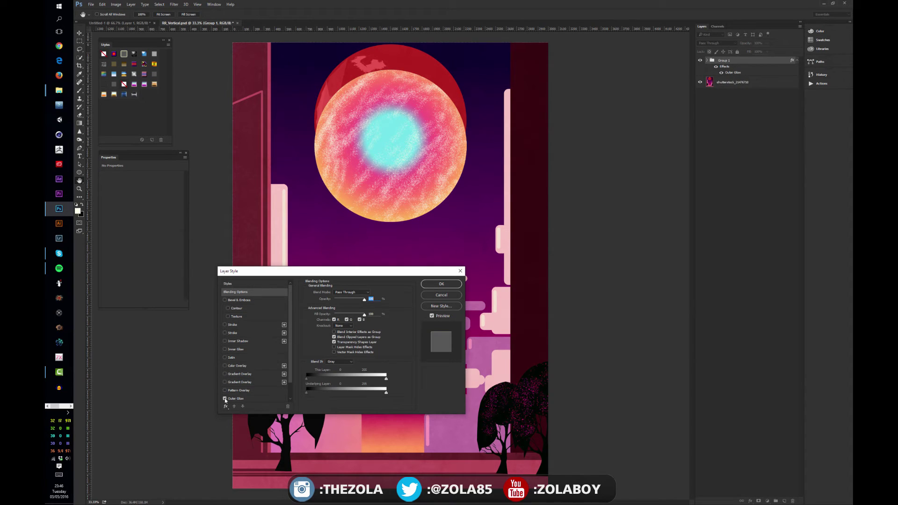
click(237, 398)
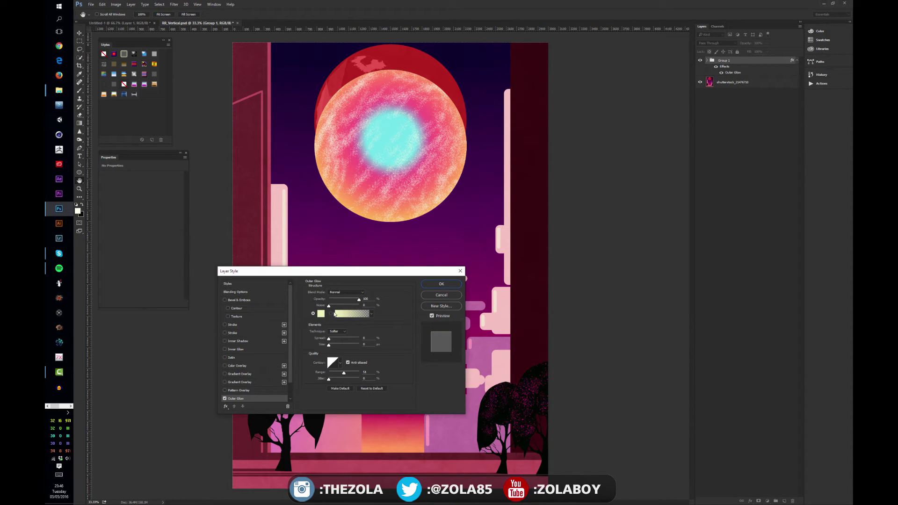
drag(328, 338, 340, 347)
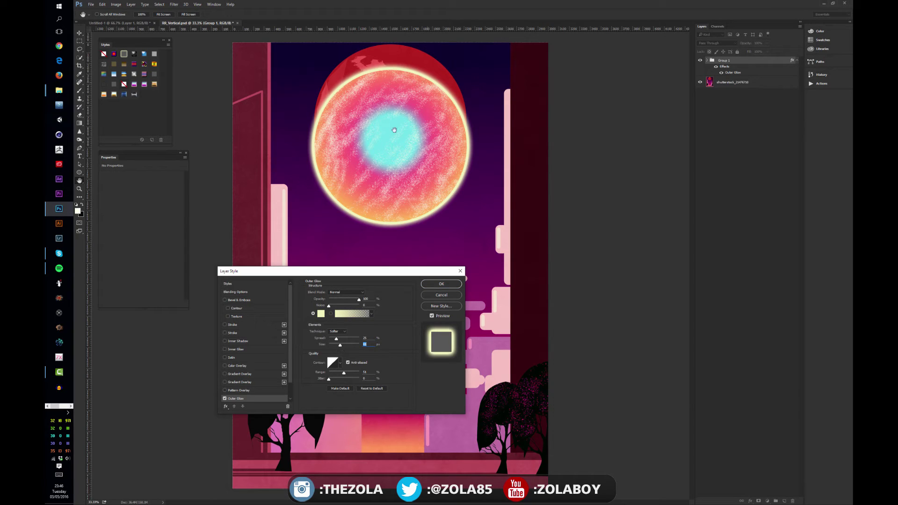
click(441, 284)
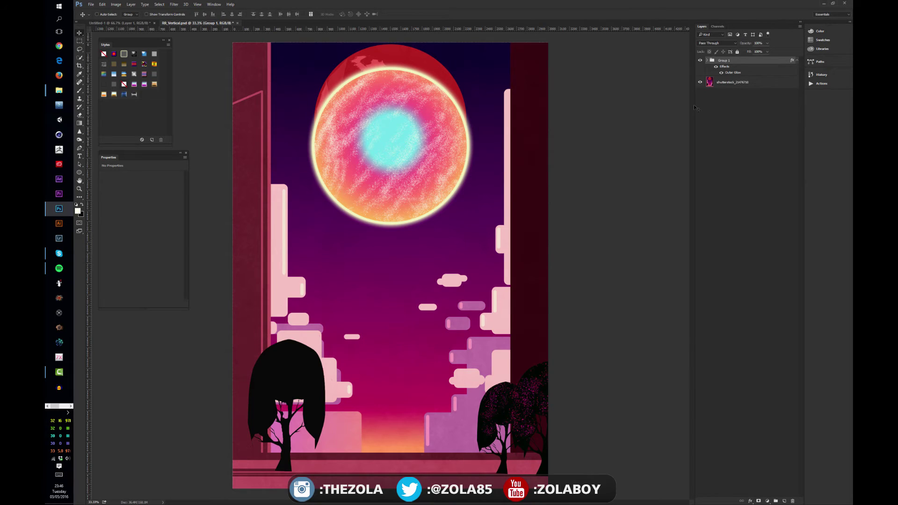
click(715, 67)
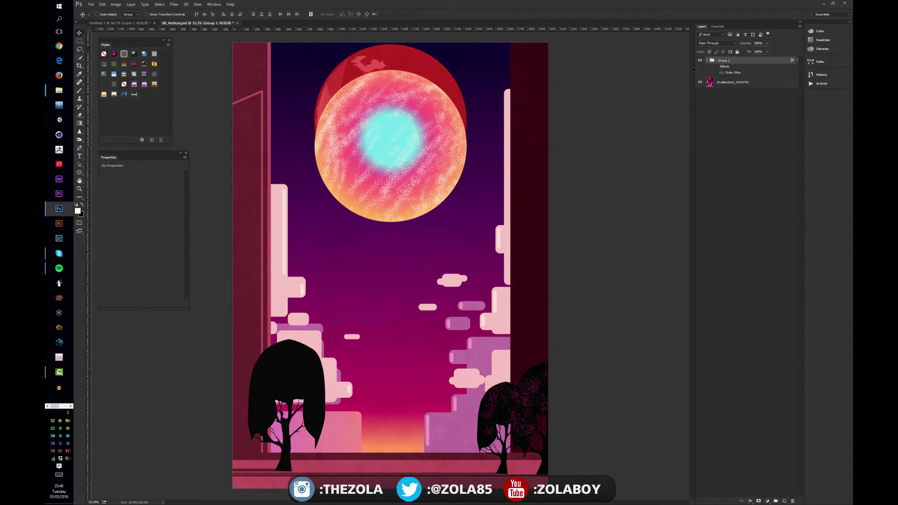
Delete Layer 7, the white speckled texture, from Group 1.
click(706, 61)
click(734, 84)
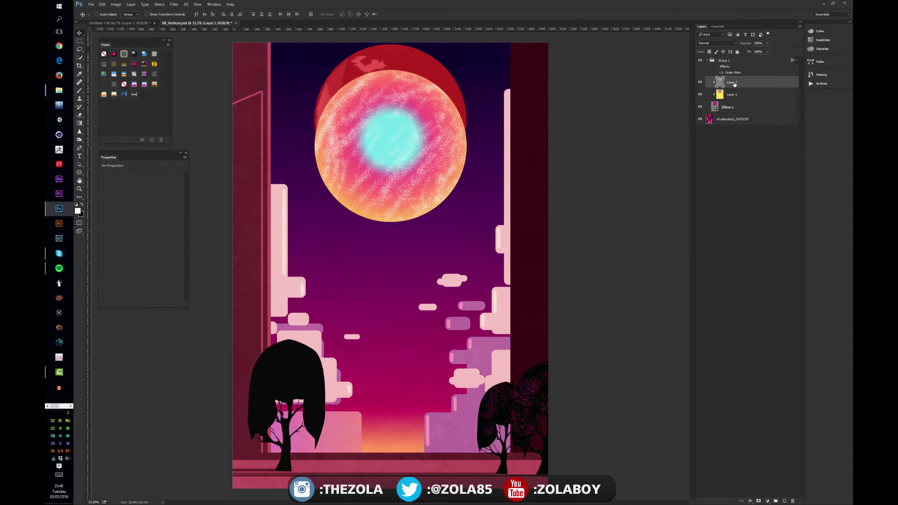
key(Delete)
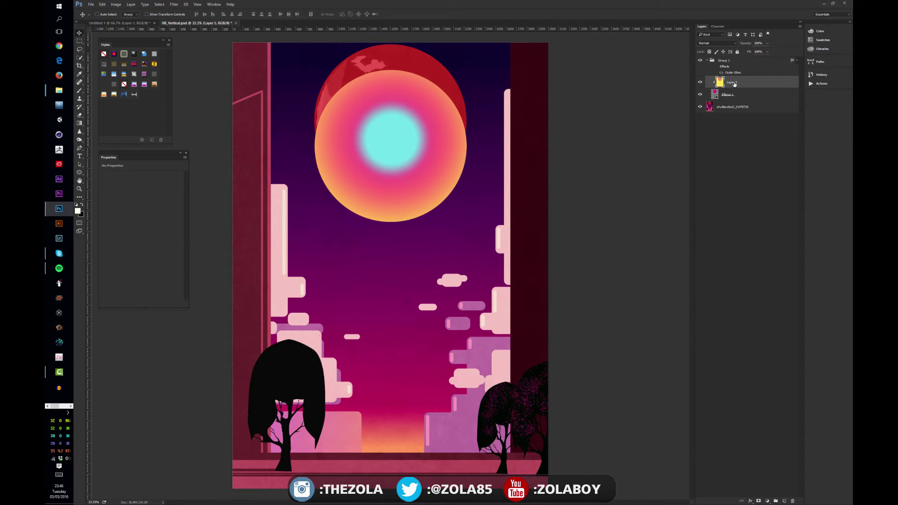
click(746, 152)
click(707, 60)
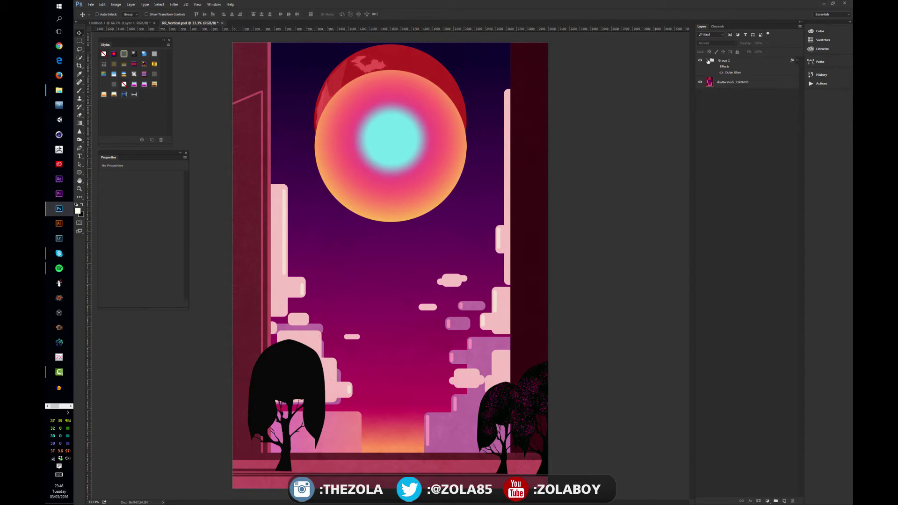
Move Group 1 down about 95 px and re-clip Layer 5 to Ellipse 1.
click(742, 60)
mouse_move(409, 183)
mouse_down()
mouse_move(420, 242)
mouse_move(405, 193)
mouse_up()
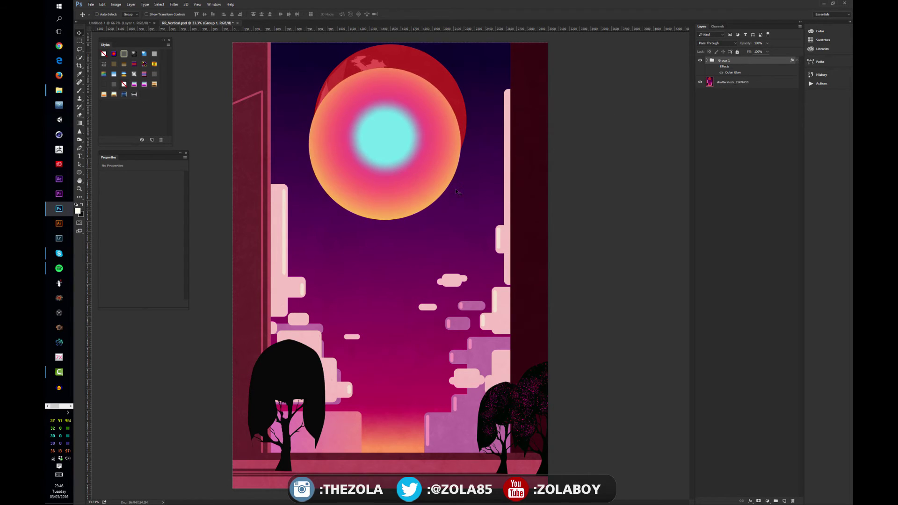
click(708, 60)
click(732, 82)
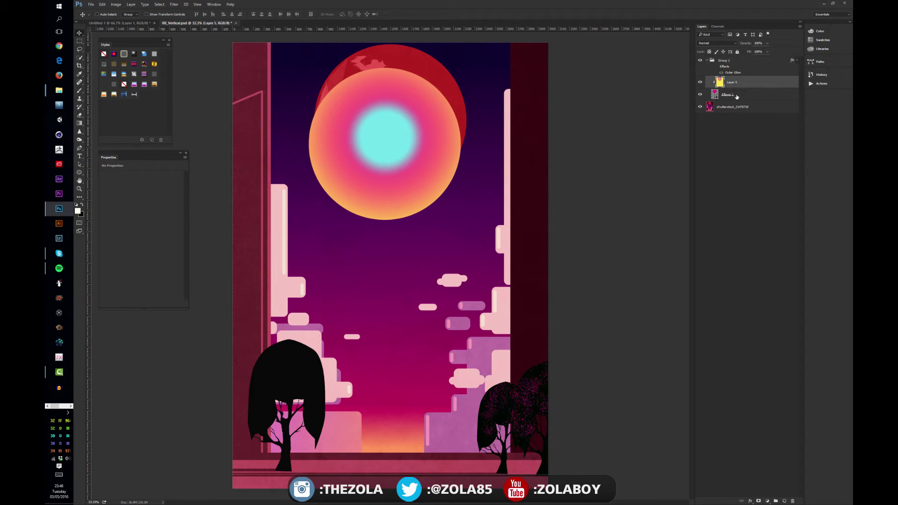
click(737, 95)
alt+click(743, 88)
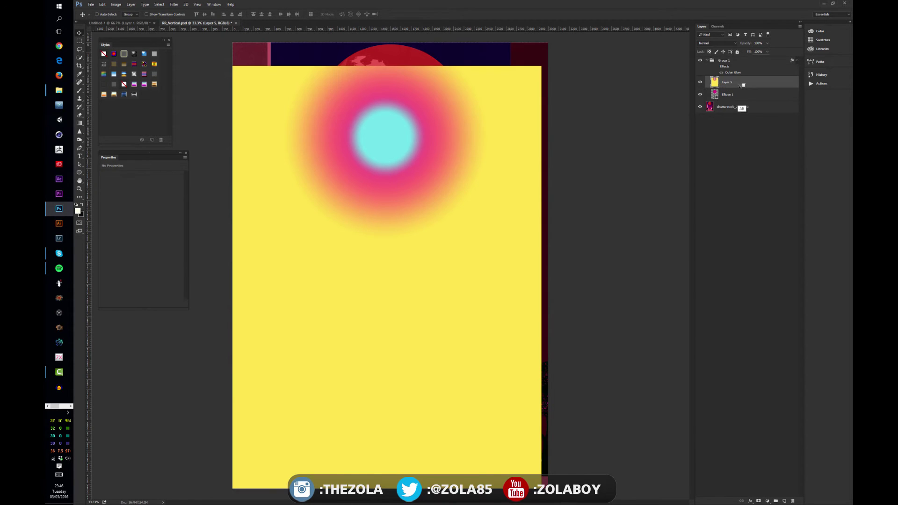
alt+click(743, 87)
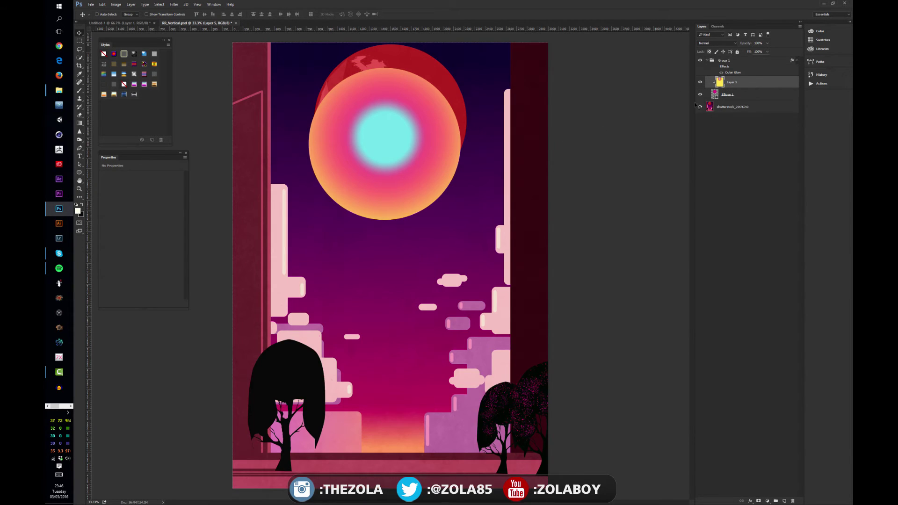
Shift Layer 5's gradient inside the moon circle and add a new clipped layer above it.
drag(434, 214, 370, 206)
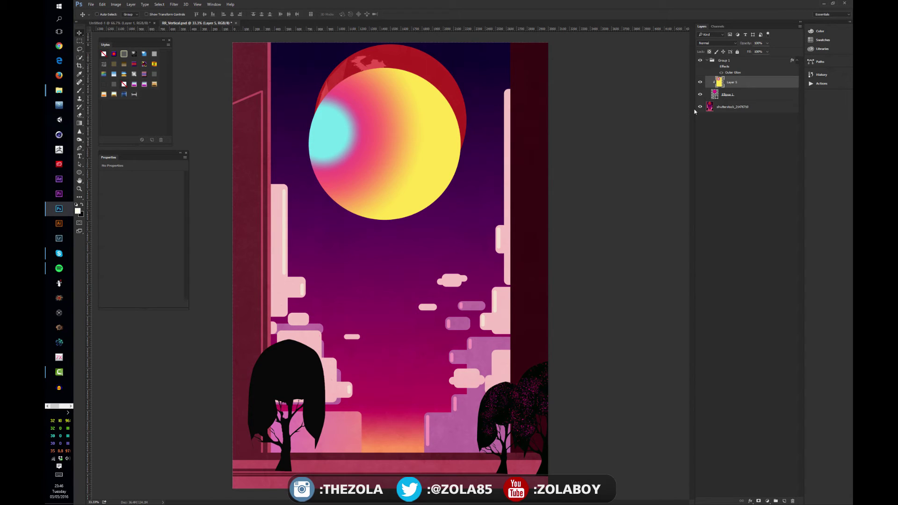
key(ctrl+shift+alt+n)
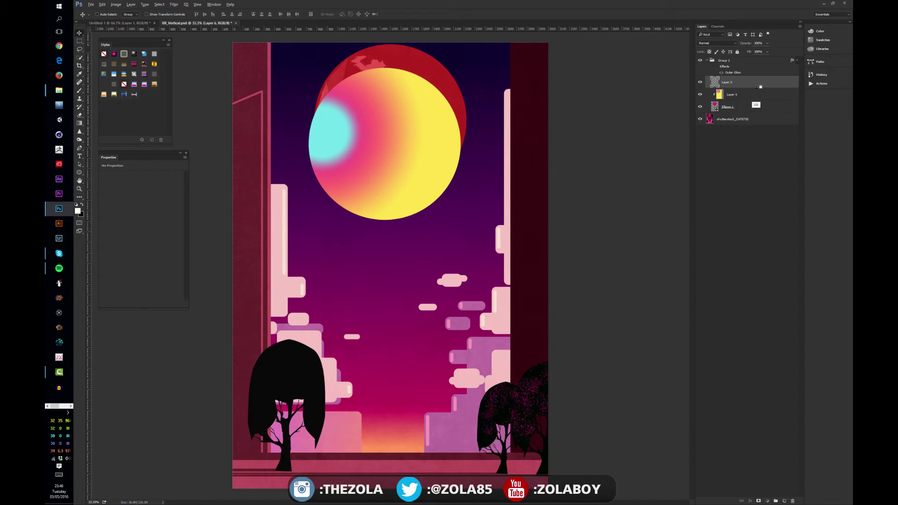
alt+click(757, 89)
Draw a white fading gradient on the new layer and set its blend mode to Overlay.
key(g)
drag(419, 89, 350, 253)
click(726, 43)
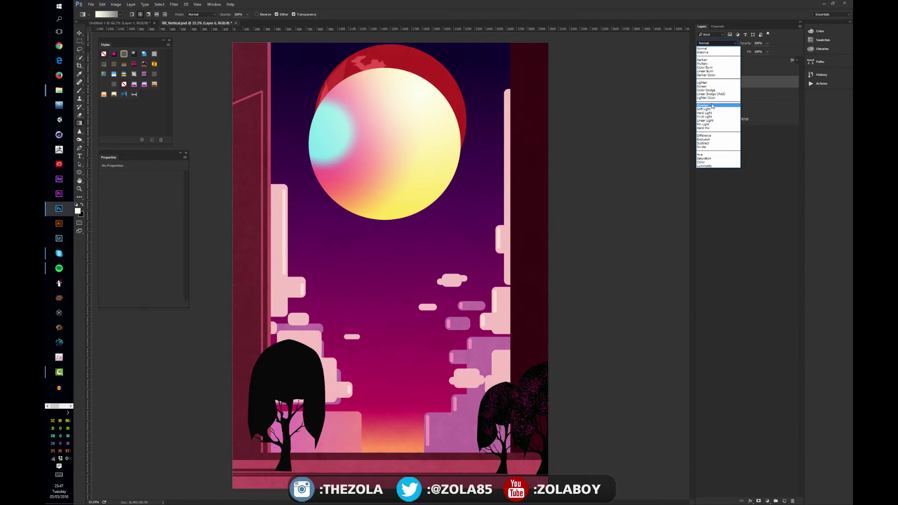
click(713, 107)
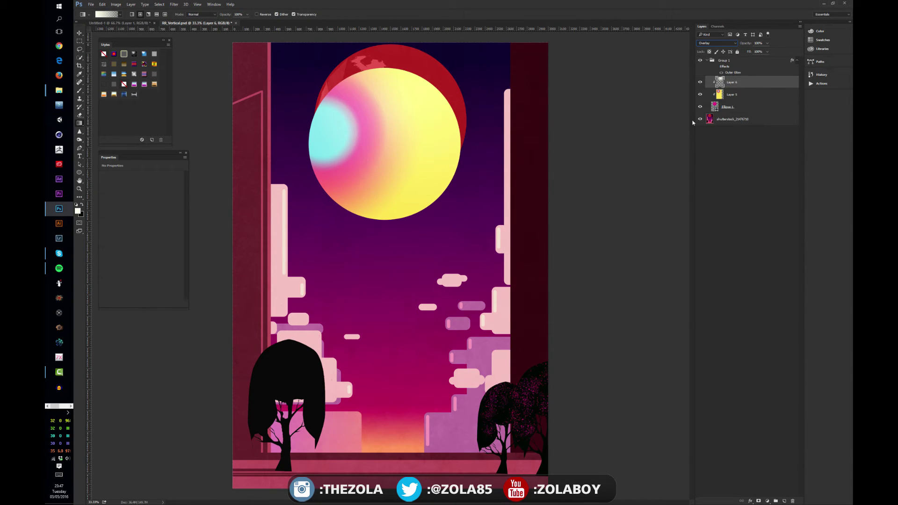
click(706, 61)
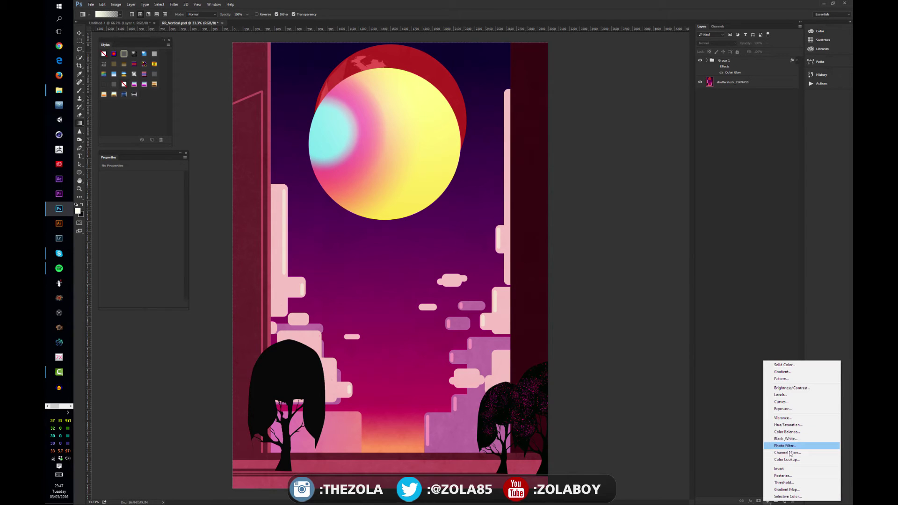
Add a Gradient Map adjustment layer using the Sunset gradient preset.
click(793, 489)
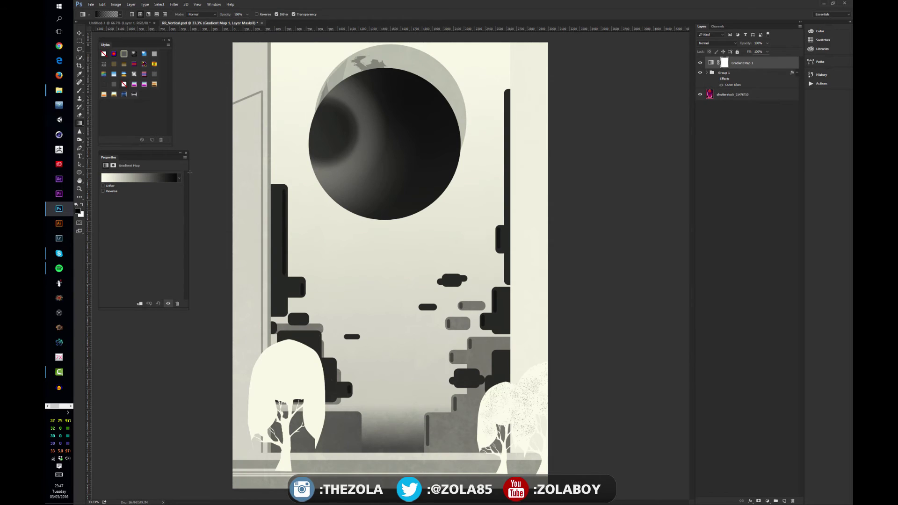
click(151, 178)
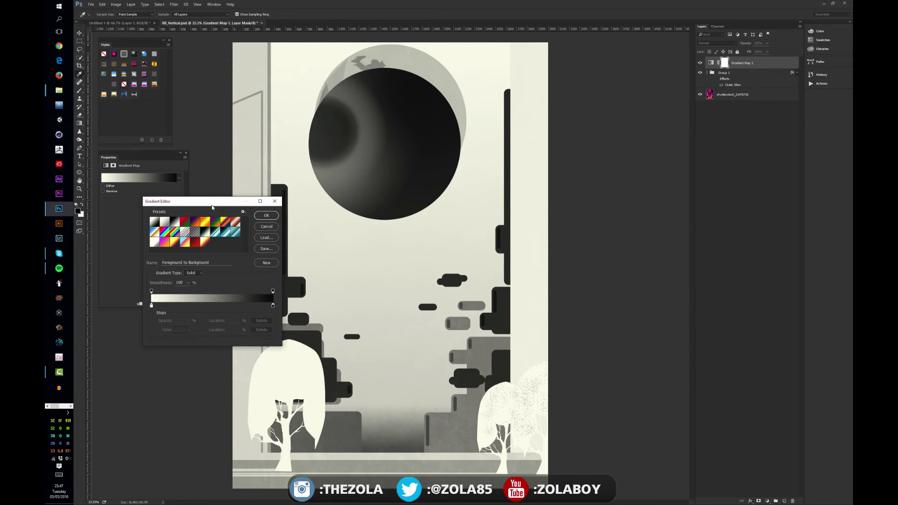
click(176, 242)
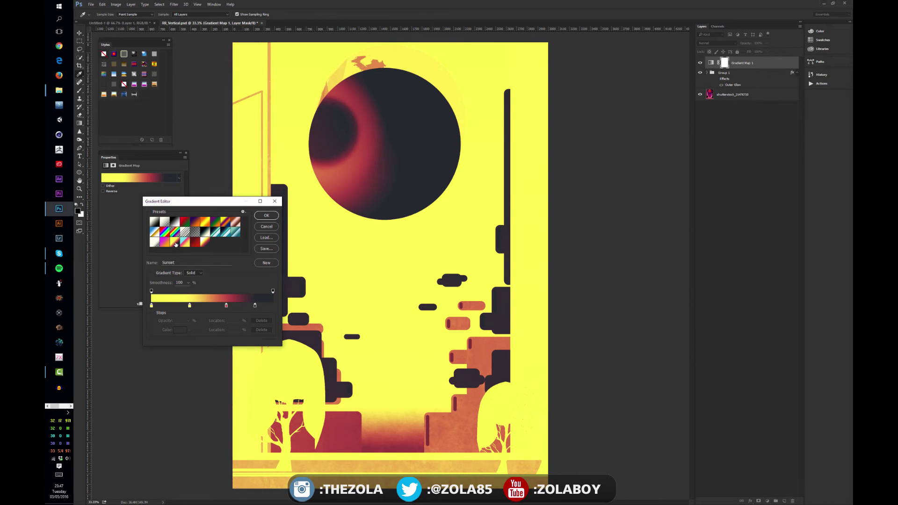
click(264, 215)
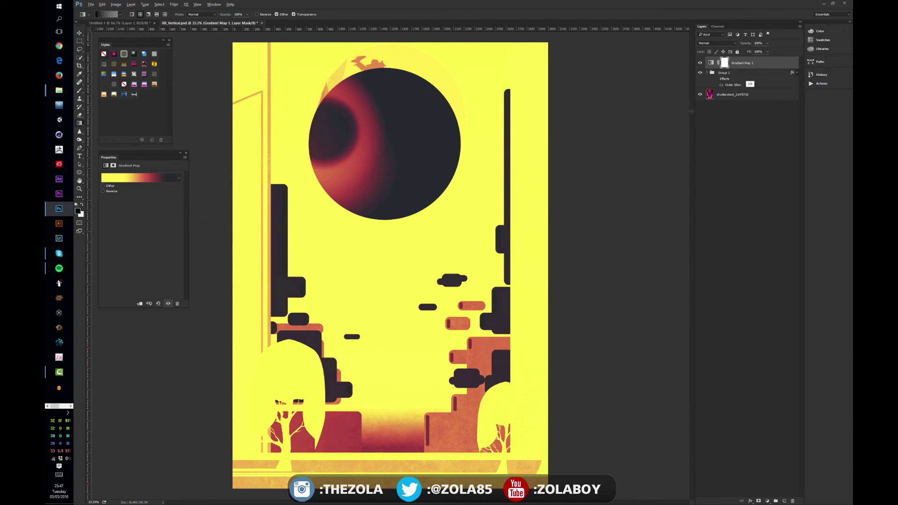
Clip the gradient map to Group 1, then release the clip again.
alt+click(751, 68)
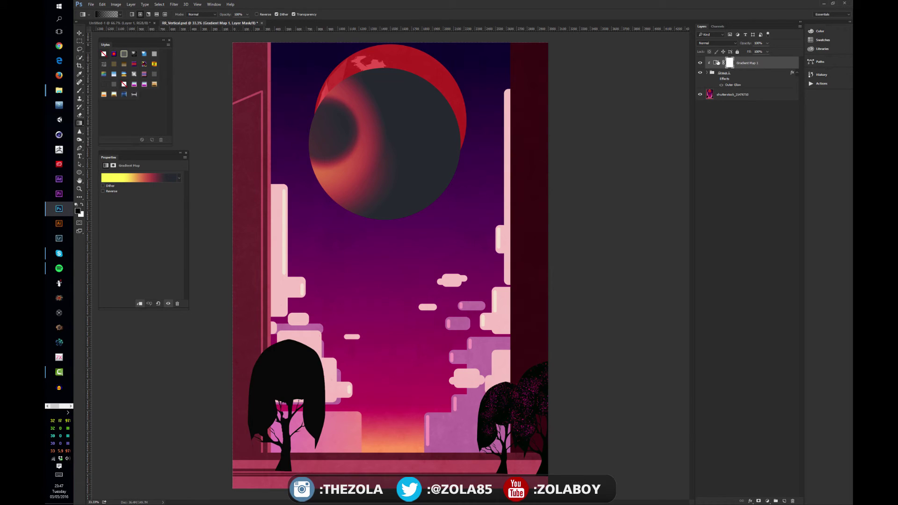
click(718, 62)
alt+click(770, 68)
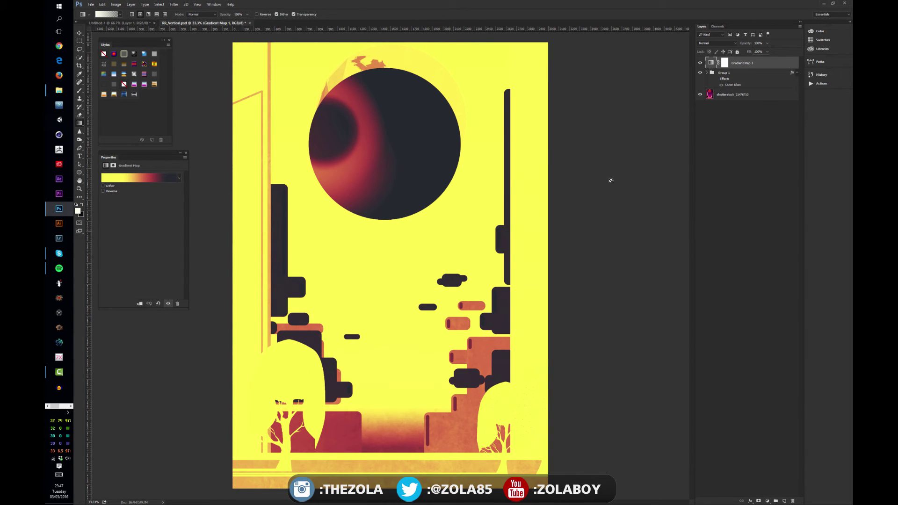
Clip Gradient Map 1 back onto Group 1 and expand the group.
key(alt)
alt+click(758, 68)
click(706, 73)
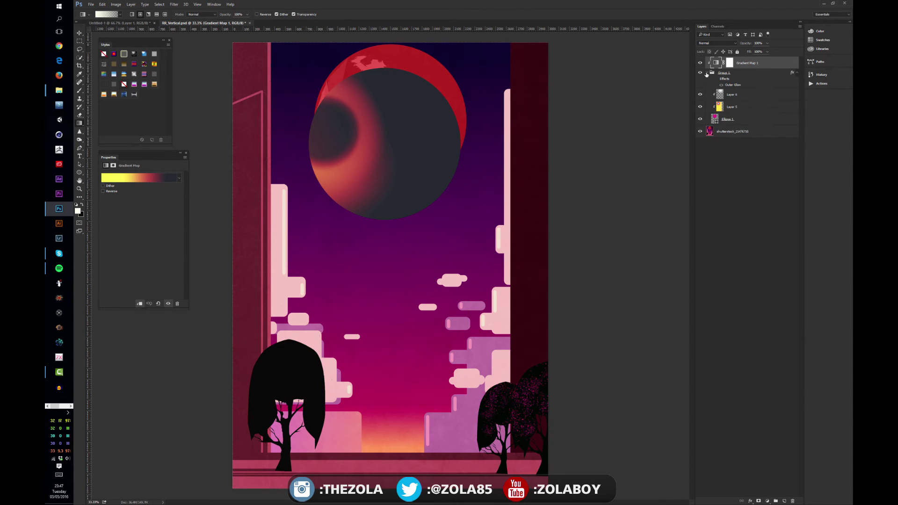
Move Layer 5's dark shading up to the moon's upper centre.
key(b)
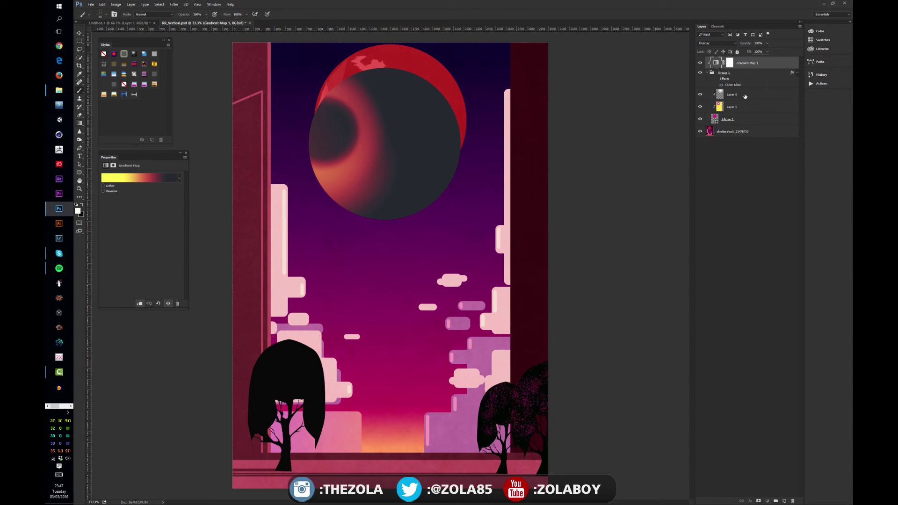
click(739, 106)
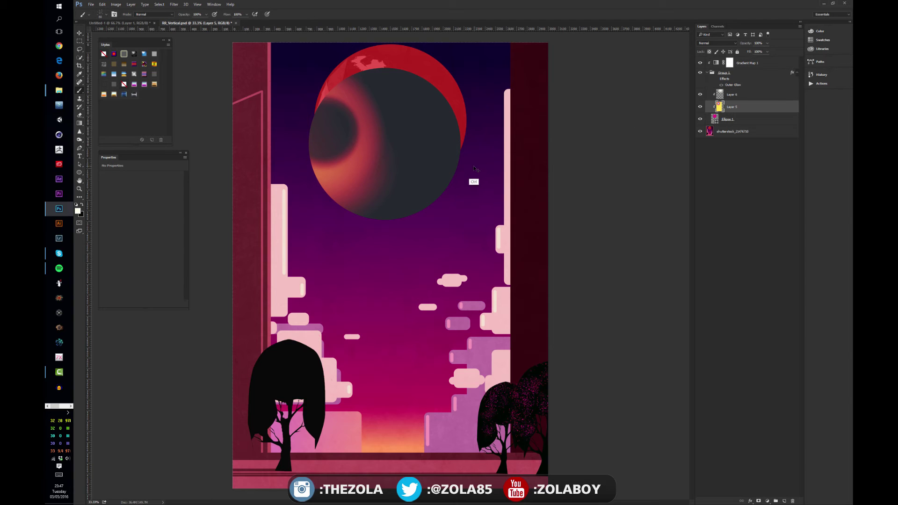
key(v)
mouse_move(388, 156)
mouse_down()
mouse_move(449, 139)
mouse_move(445, 117)
mouse_up()
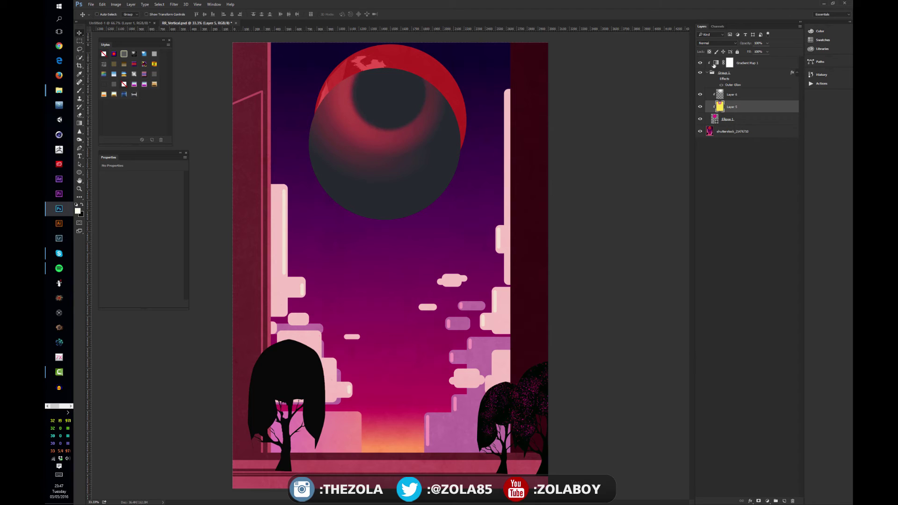
Try several presets on Gradient Map 1, then apply a teal gradient to the moon.
click(715, 62)
click(154, 178)
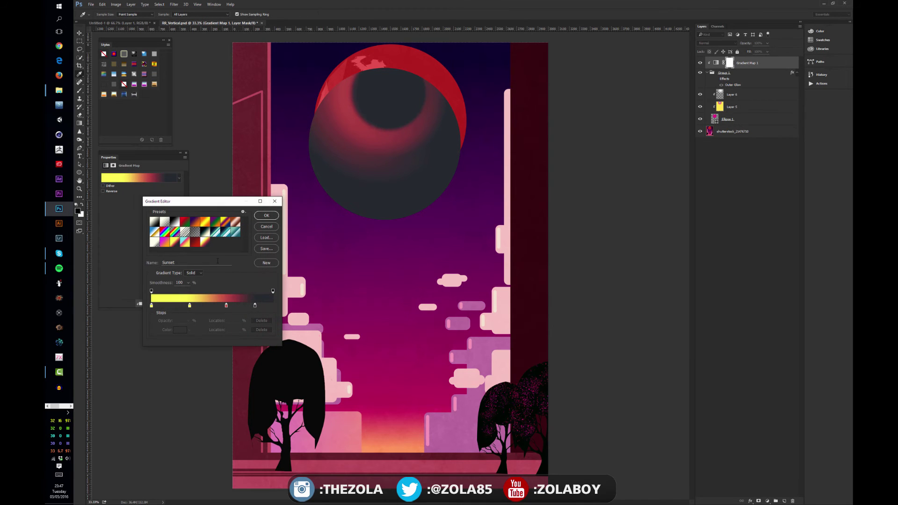
click(160, 242)
click(198, 243)
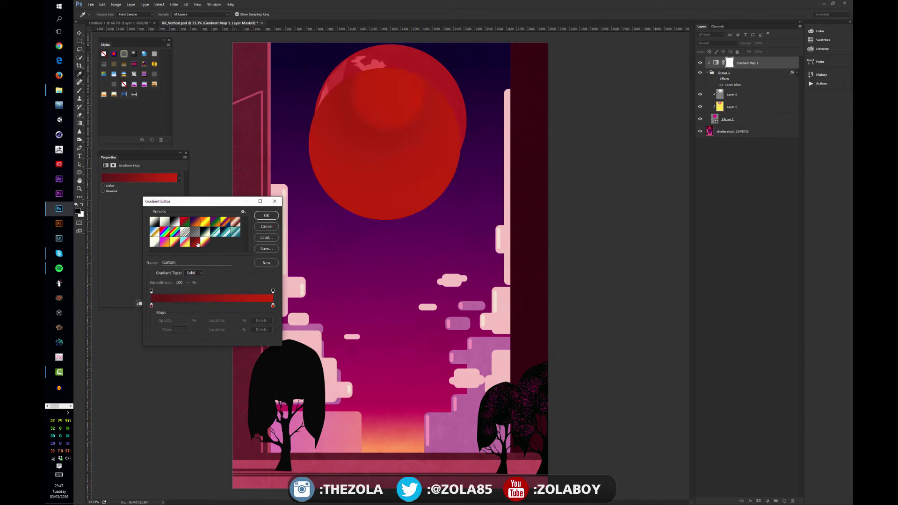
click(205, 243)
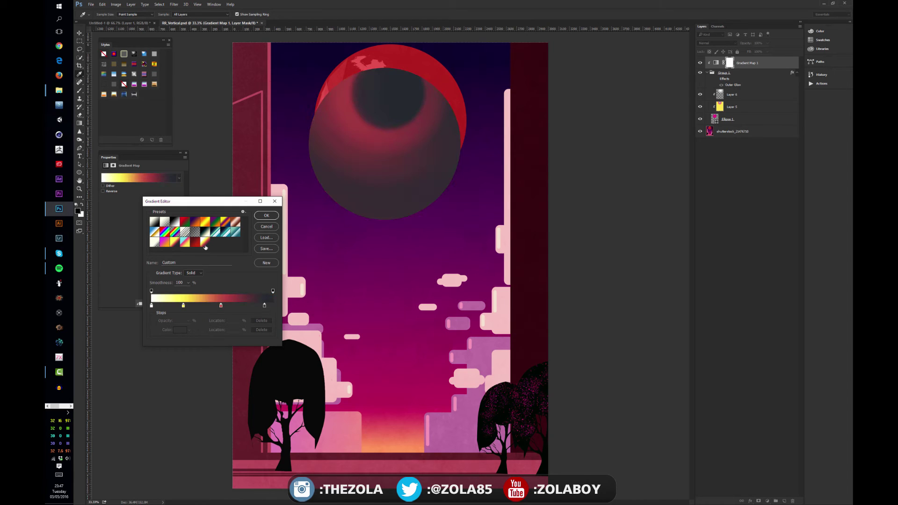
click(176, 244)
click(185, 242)
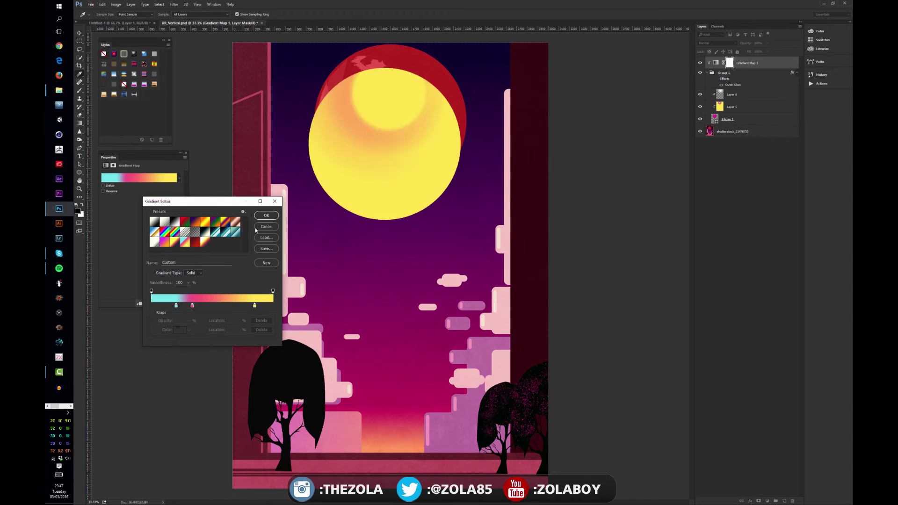
click(230, 234)
click(264, 215)
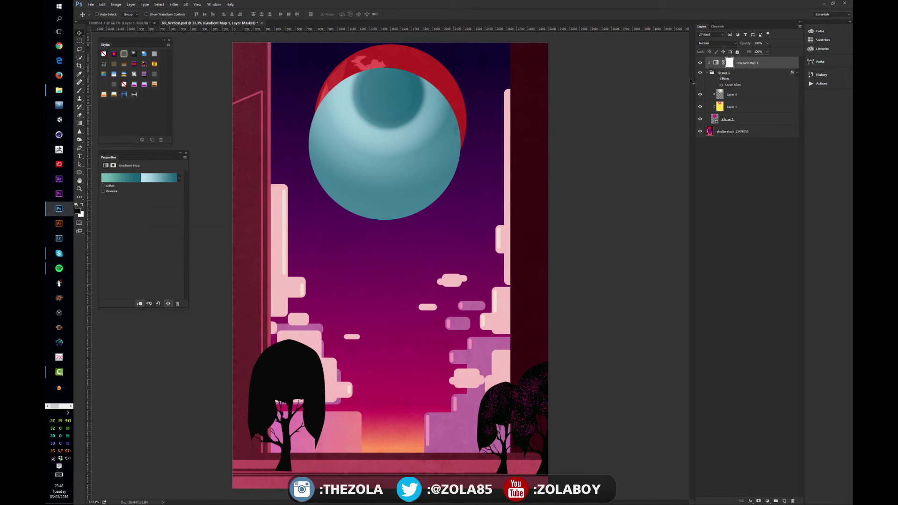
click(700, 63)
Toggle Gradient Map 1's visibility to compare the teal moon with the original.
click(700, 63)
click(700, 63)
click(700, 63)
click(707, 73)
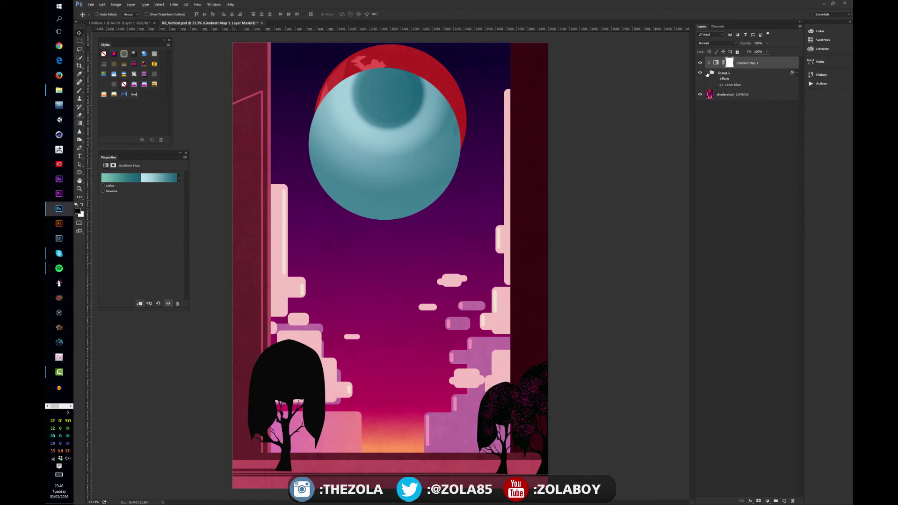
click(707, 73)
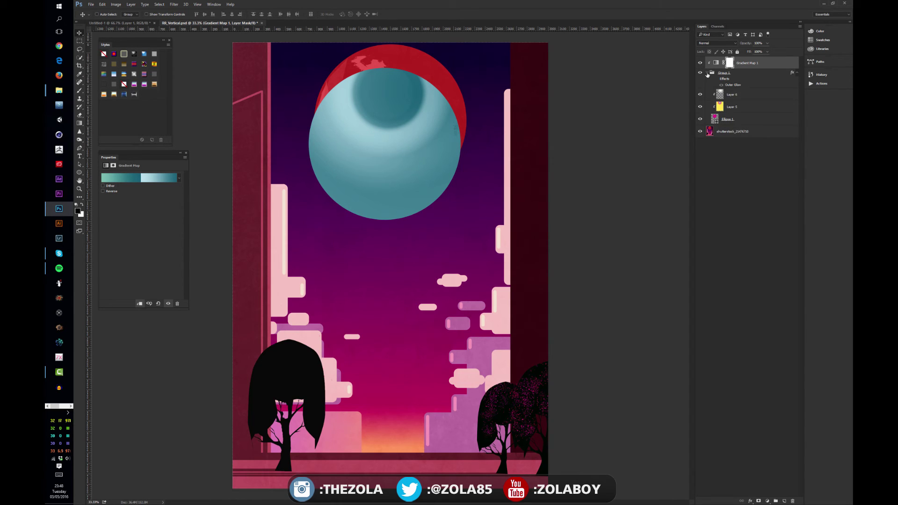
Add a new empty layer directly above the shutterstock background layer.
click(715, 64)
click(744, 131)
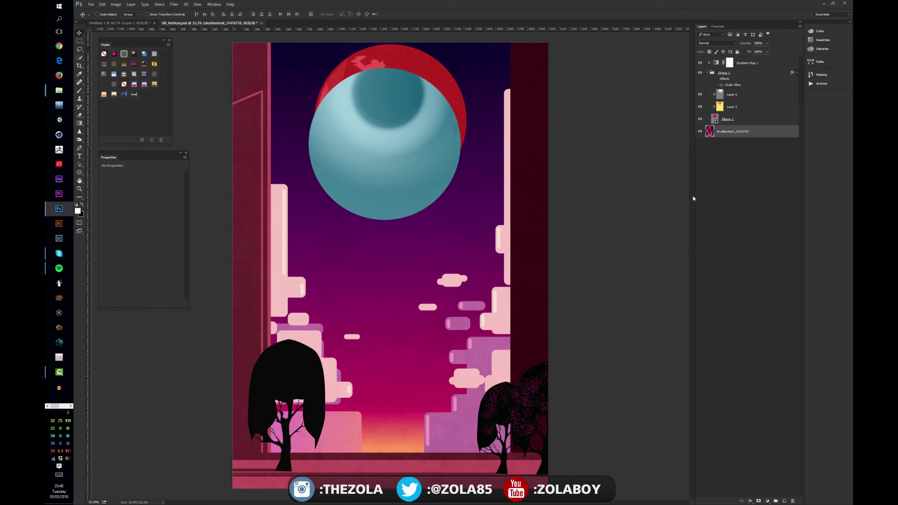
click(786, 500)
Try rough selections of the left tree canopy, then clear them.
key(w)
mouse_move(280, 364)
mouse_down()
mouse_move(260, 372)
mouse_move(278, 383)
mouse_up()
click(732, 143)
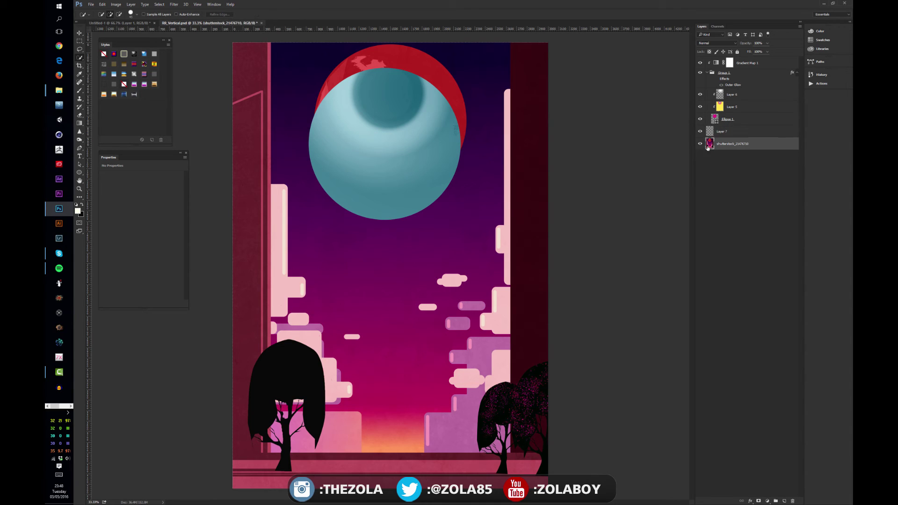
key(ctrl+d)
mouse_move(281, 368)
mouse_down()
mouse_move(263, 414)
mouse_move(278, 397)
mouse_move(265, 416)
mouse_move(299, 404)
mouse_move(320, 427)
mouse_up()
key(ctrl+d)
Magic Wand-select the black left tree and fill it onto a new Layer 8.
right_click(81, 59)
click(114, 66)
click(293, 363)
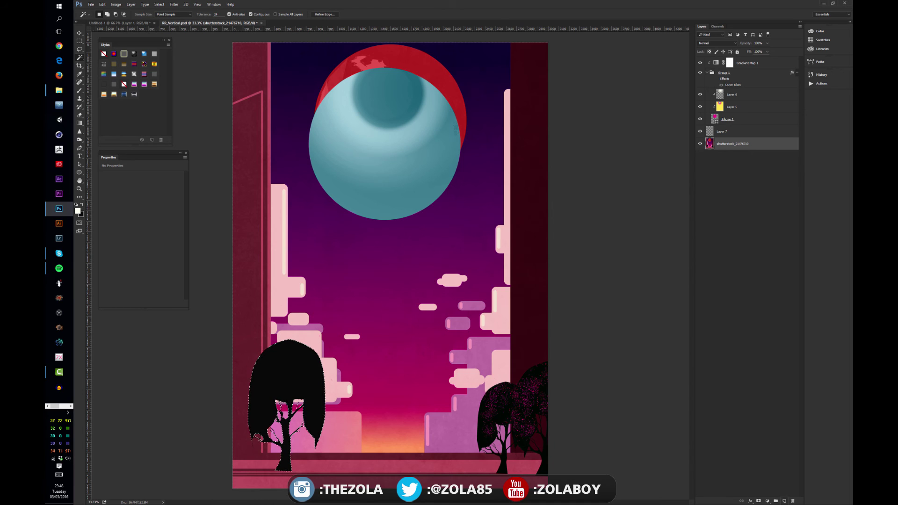
click(784, 501)
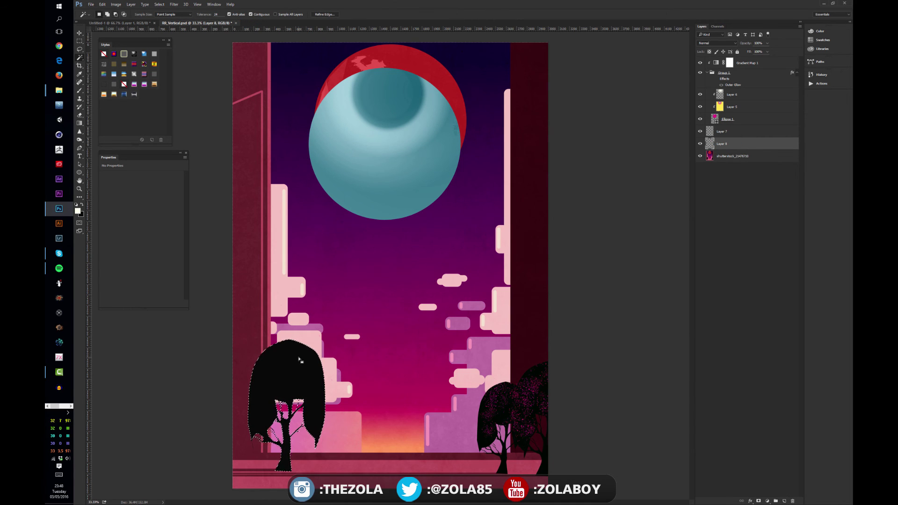
key(d)
key(ctrl+d)
Check the tree shape alone, then clip Layer 7 to Layer 8.
alt+click(700, 144)
alt+click(700, 144)
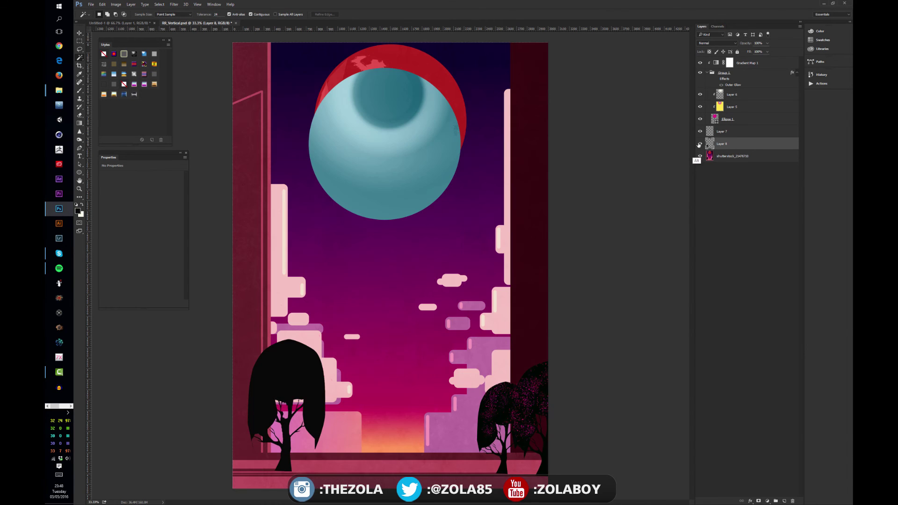
click(741, 132)
alt+click(736, 137)
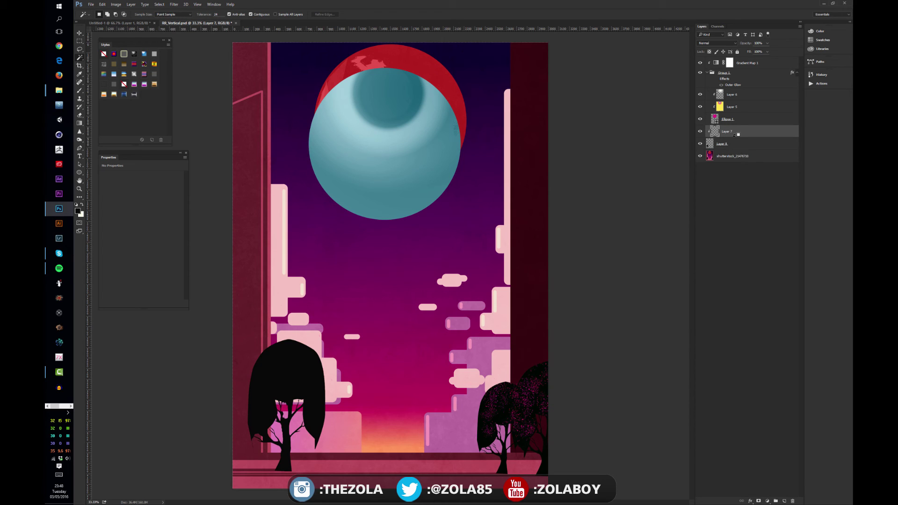
Paint white scatter-brush speckles over the left tree canopy on Layer 7.
key(b)
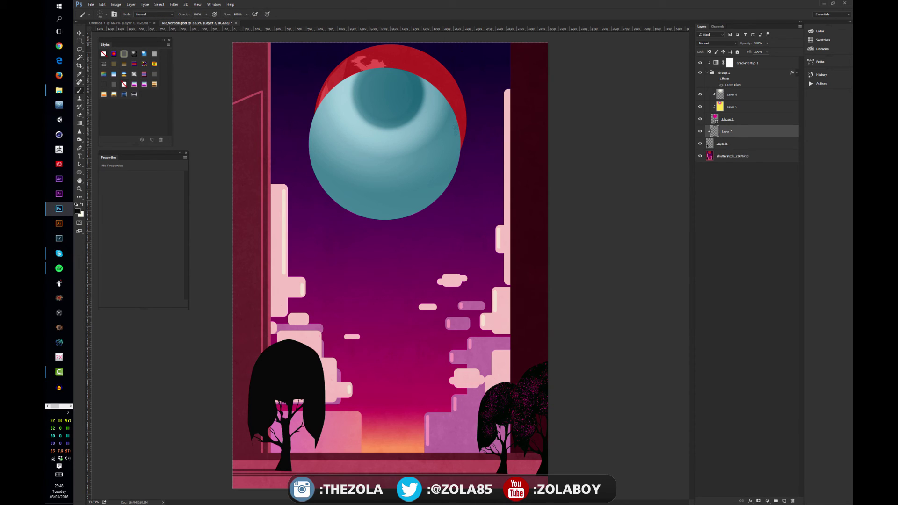
key(F5)
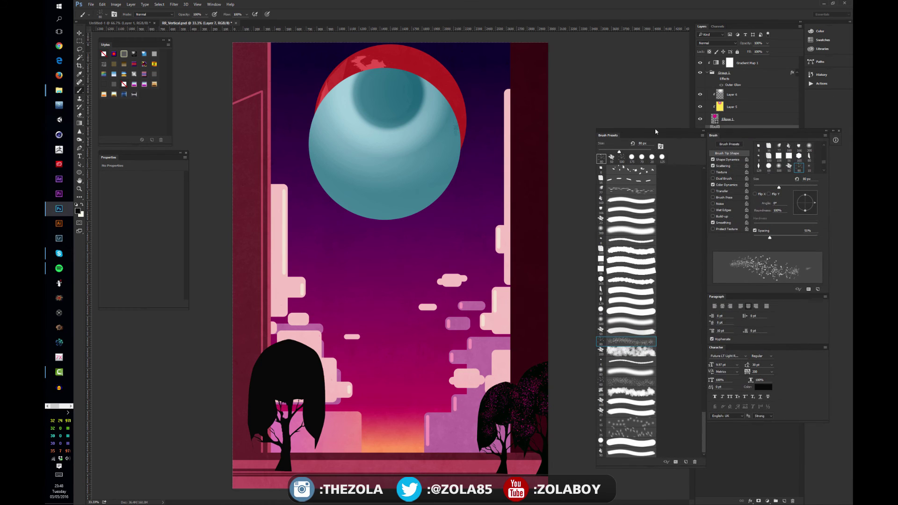
key(x)
key(bracketright)
key(bracketright)
key(bracketright)
key(bracketright)
key(bracketright)
key(bracketright)
key(bracketright)
key(bracketright)
key(bracketright)
mouse_move(286, 367)
mouse_down()
mouse_move(276, 374)
mouse_move(308, 402)
mouse_move(262, 384)
mouse_move(294, 395)
mouse_up()
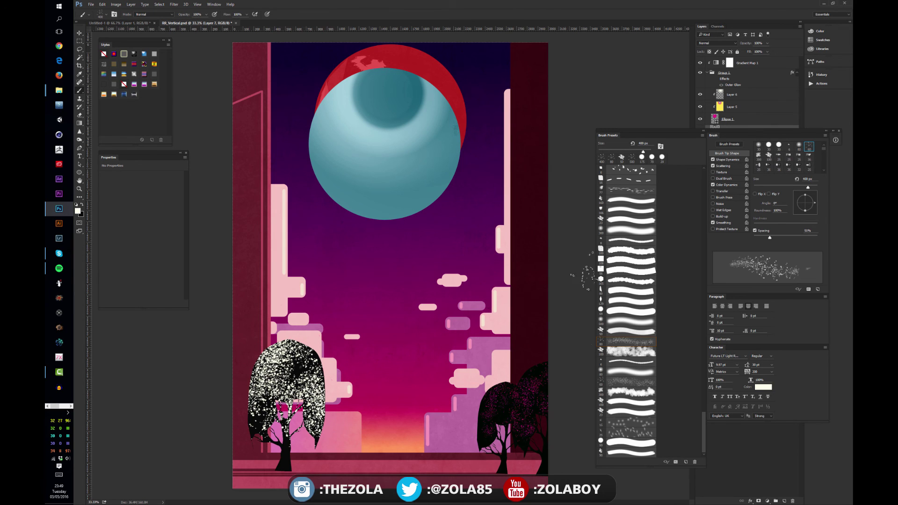
Colorize the speckles blue with Hue/Saturation: hue 228, saturation 61.
key(ctrl+u)
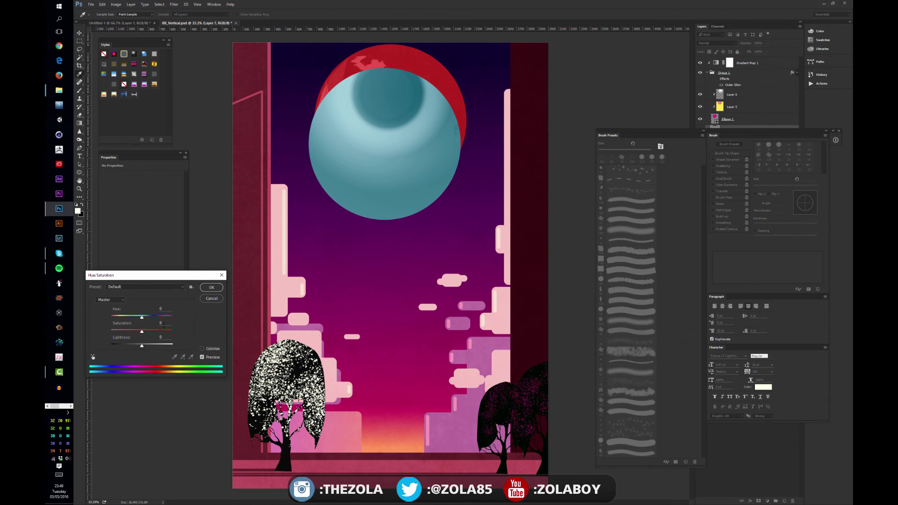
click(202, 348)
drag(141, 346, 126, 347)
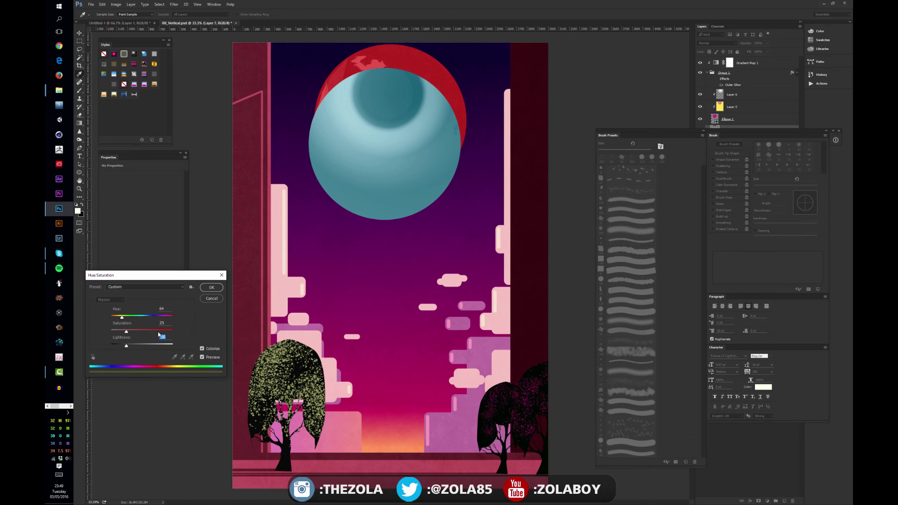
click(150, 318)
click(149, 331)
click(211, 287)
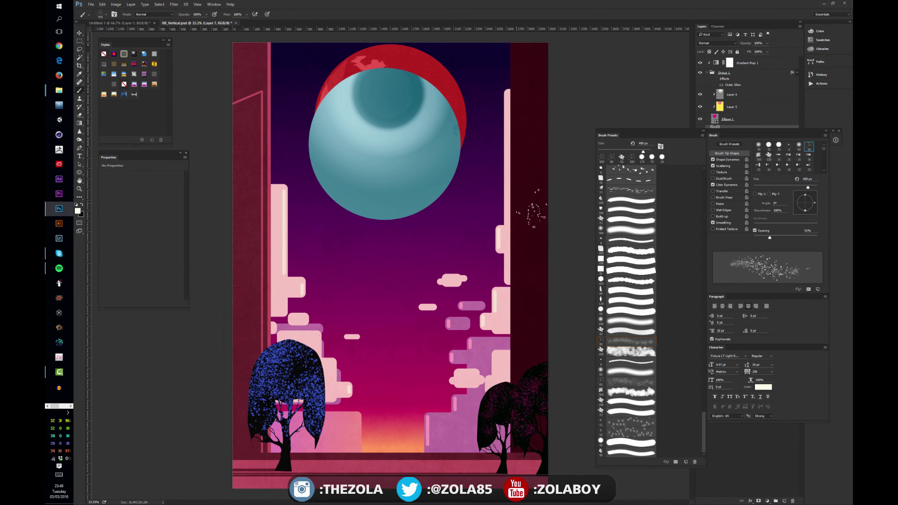
drag(696, 136, 707, 137)
key(F5)
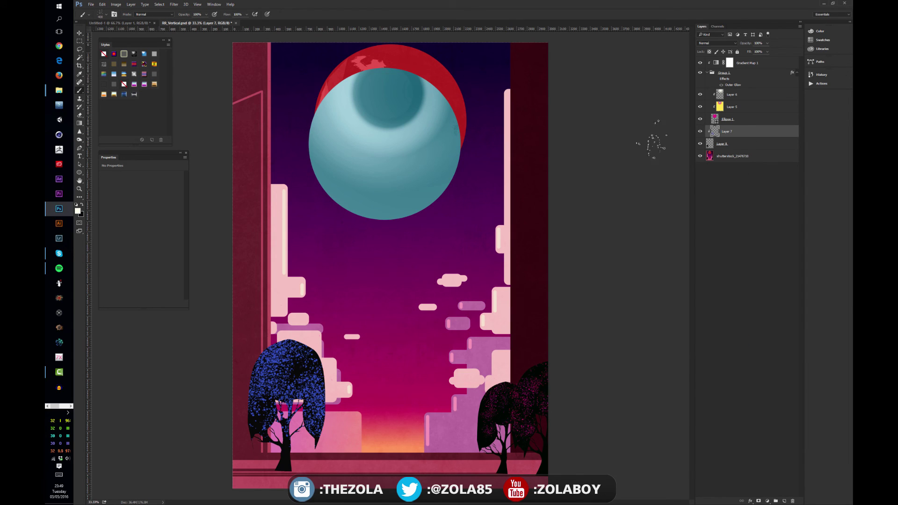
Give Group 1 and its moon layers a green colour label.
click(728, 74)
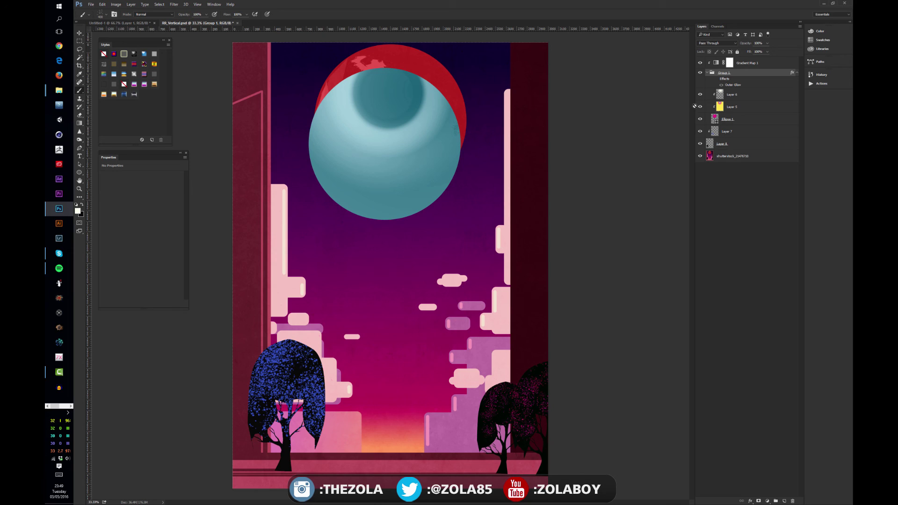
click(707, 73)
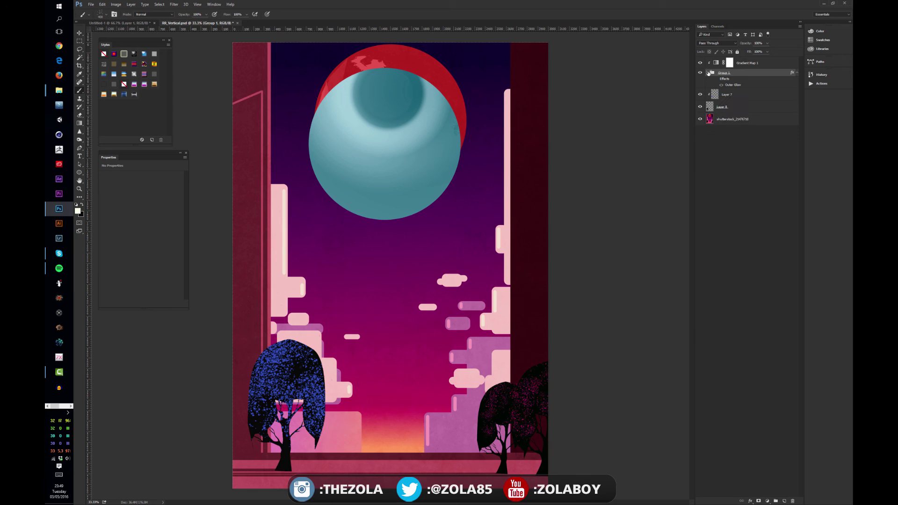
right_click(709, 74)
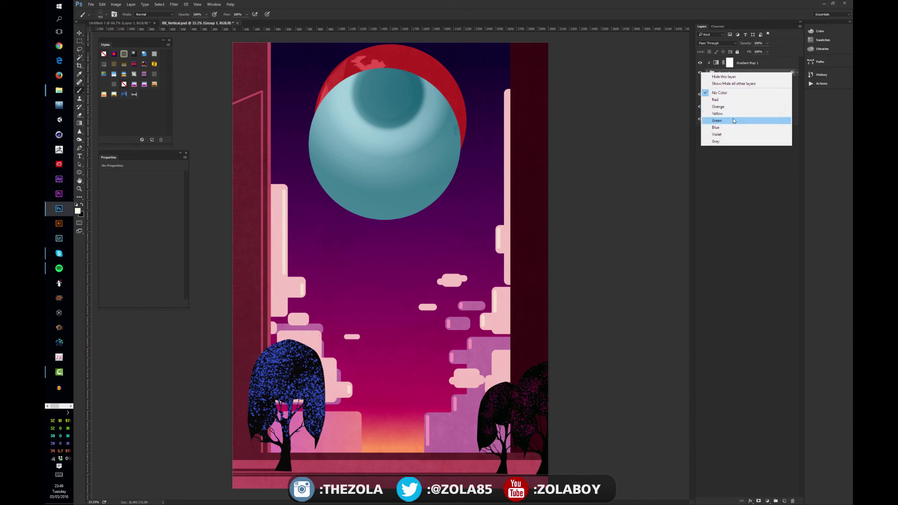
click(733, 120)
click(707, 73)
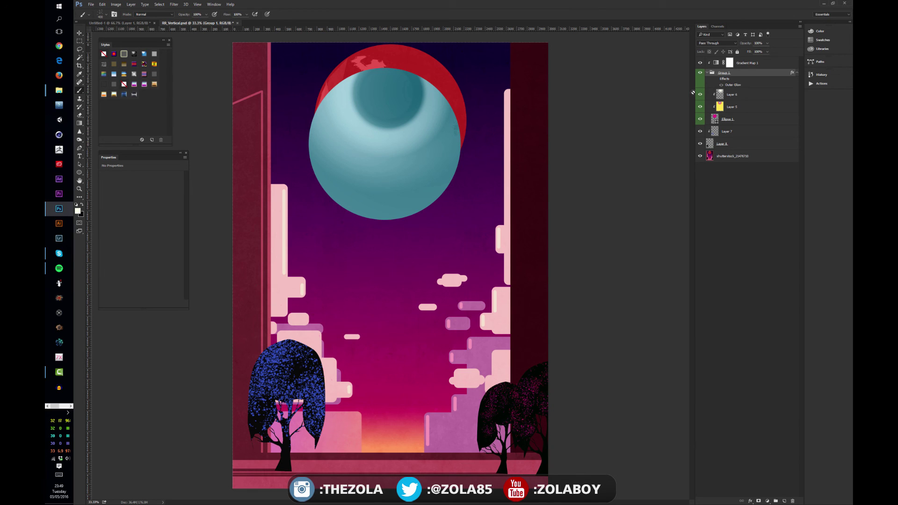
Try several presets on Gradient Map 1 and apply a dark-teal-to-white gradient.
click(707, 73)
click(716, 62)
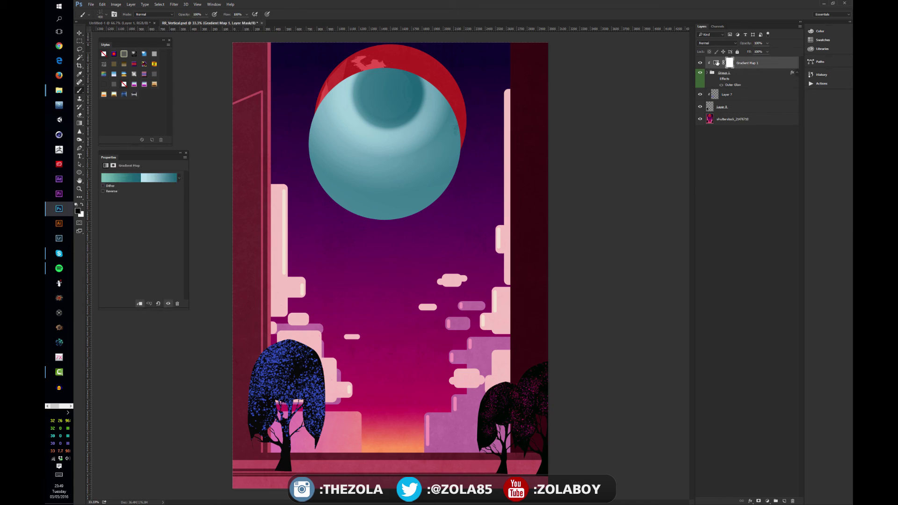
click(171, 178)
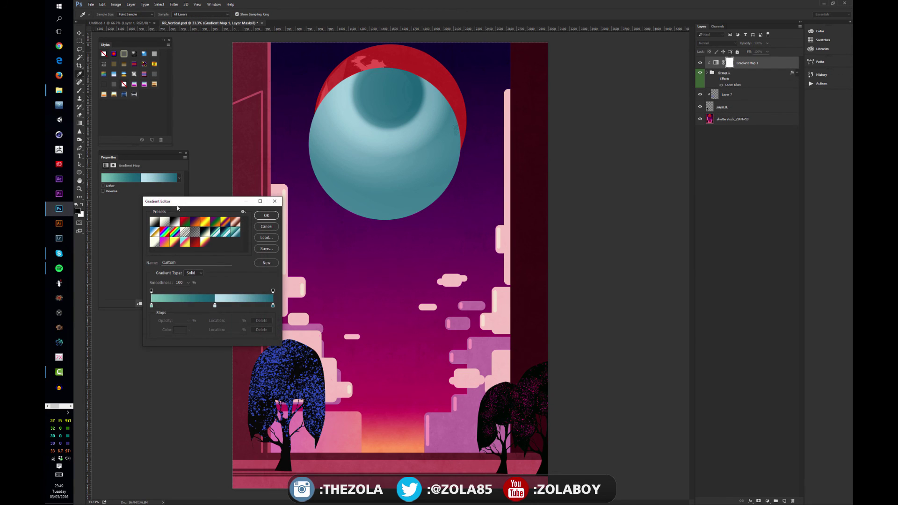
double_click(166, 234)
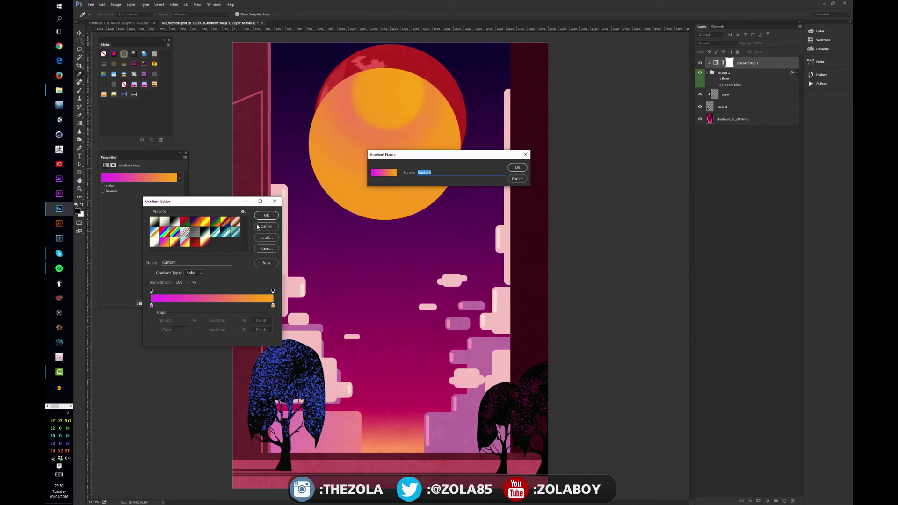
click(517, 179)
click(229, 222)
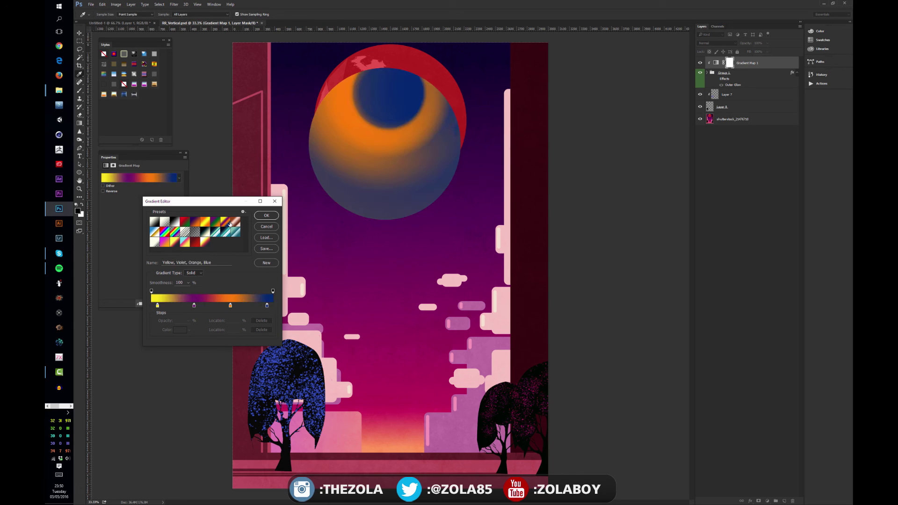
click(235, 222)
click(210, 233)
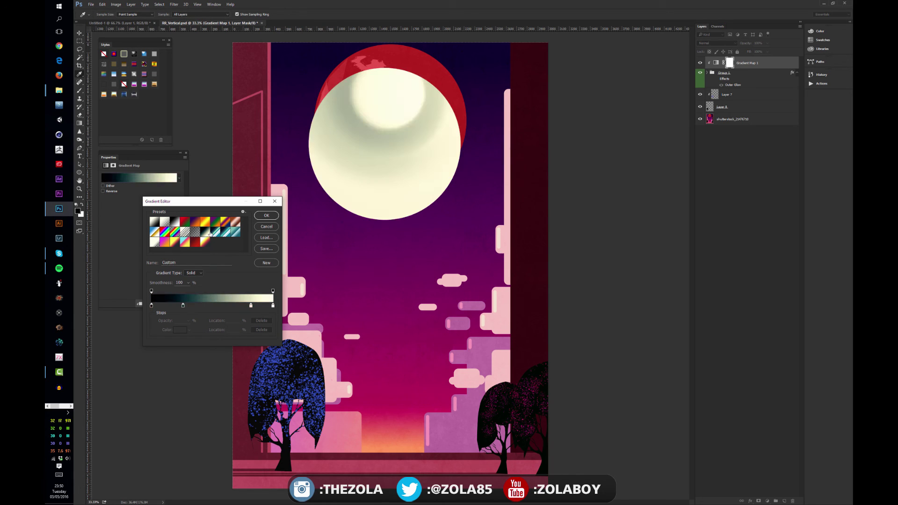
click(217, 235)
click(266, 215)
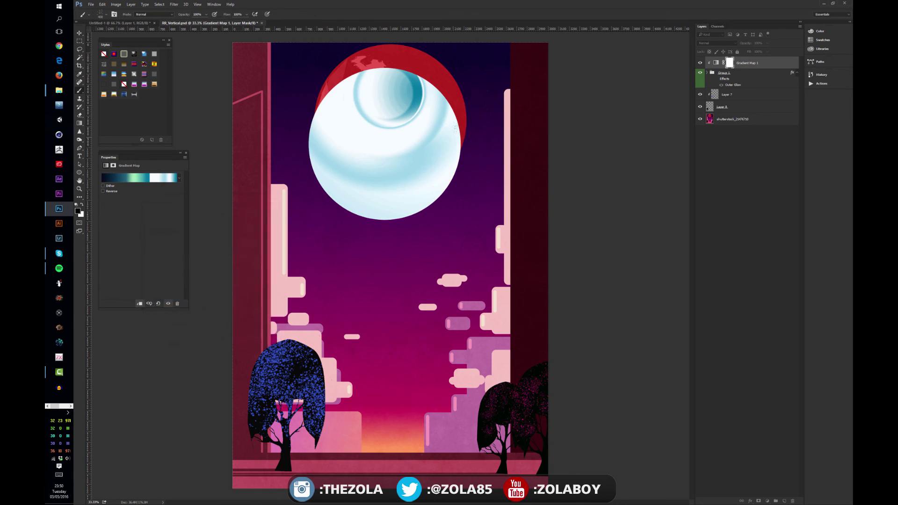